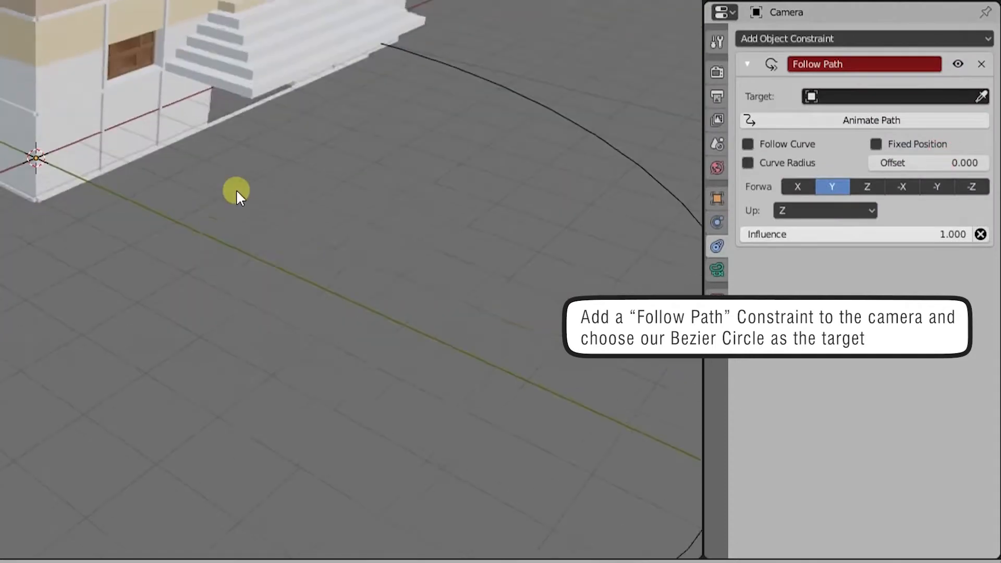
- Choose BezierCircle as the target of the camera's Follow Path constraint
{"action": "left_click", "coordinate": [406, 194]}
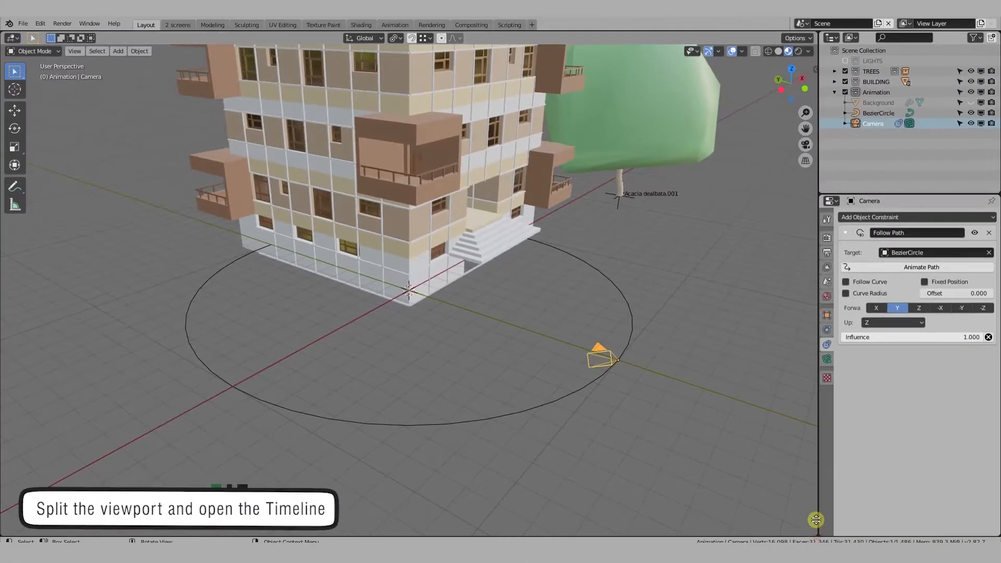
- Split the 3D viewport horizontally and turn the new lower area into a Timeline
{"action": "left_click_drag", "start_coordinate": [816, 520], "coordinate": [749, 442]}
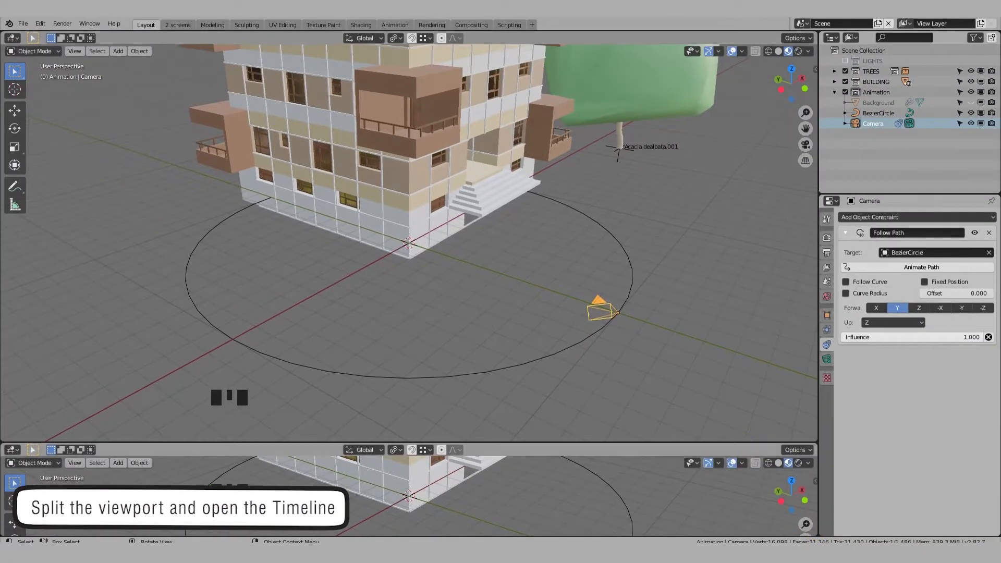
{"action": "left_click", "coordinate": [13, 450]}
{"action": "left_click", "coordinate": [136, 369]}
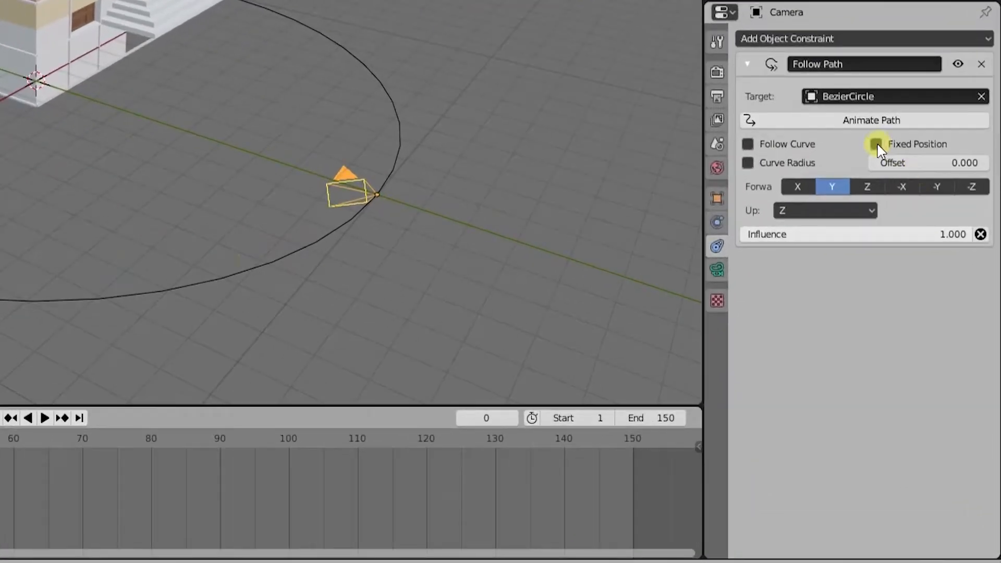
- Enable Follow Curve and Fixed Position on the camera's Follow Path constraint
{"action": "left_click", "coordinate": [745, 145]}
{"action": "mouse_move", "coordinate": [606, 346]}
{"action": "middle_mouse_down"}
{"action": "mouse_move", "coordinate": [665, 357]}
{"action": "mouse_move", "coordinate": [619, 357]}
{"action": "middle_mouse_up"}
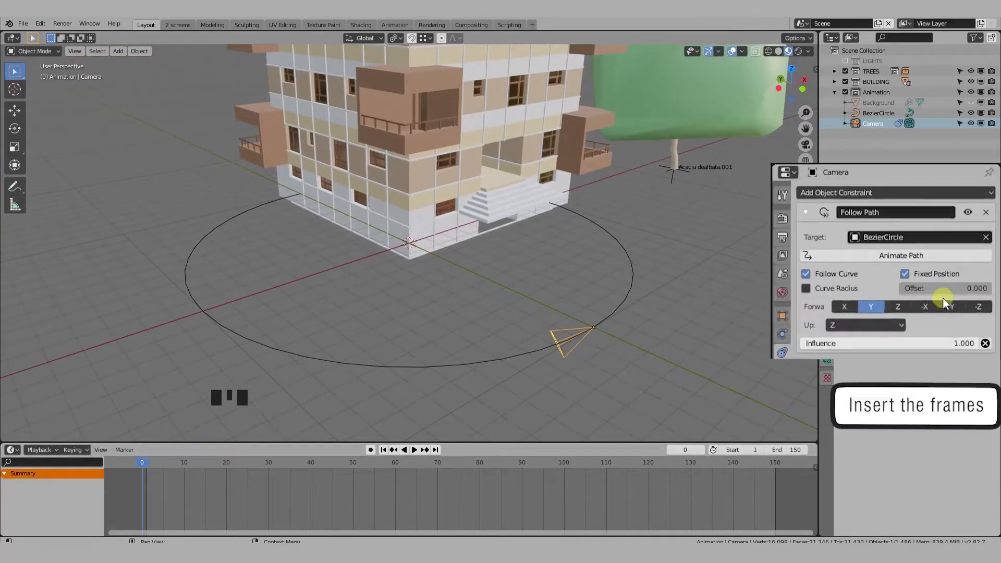
- Keyframe the Follow Path offset at 0.000 on frame 0 and 1.000 on frame 150, and play back the animation
{"action": "left_click", "coordinate": [966, 289]}
{"action": "right_click_drag", "start_coordinate": [959, 281], "coordinate": [909, 283]}
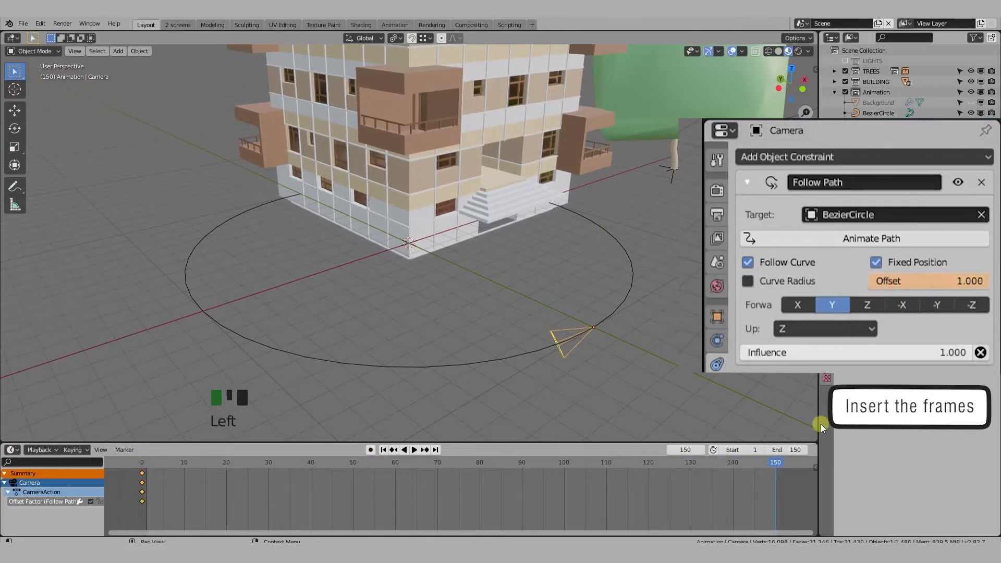
{"action": "right_click", "coordinate": [915, 276]}
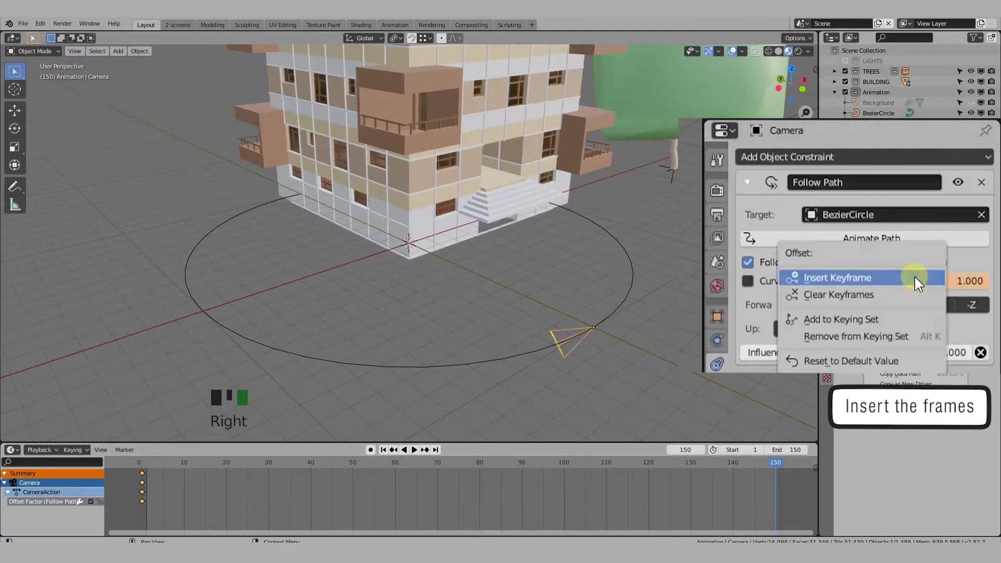
{"action": "left_click", "coordinate": [871, 279]}
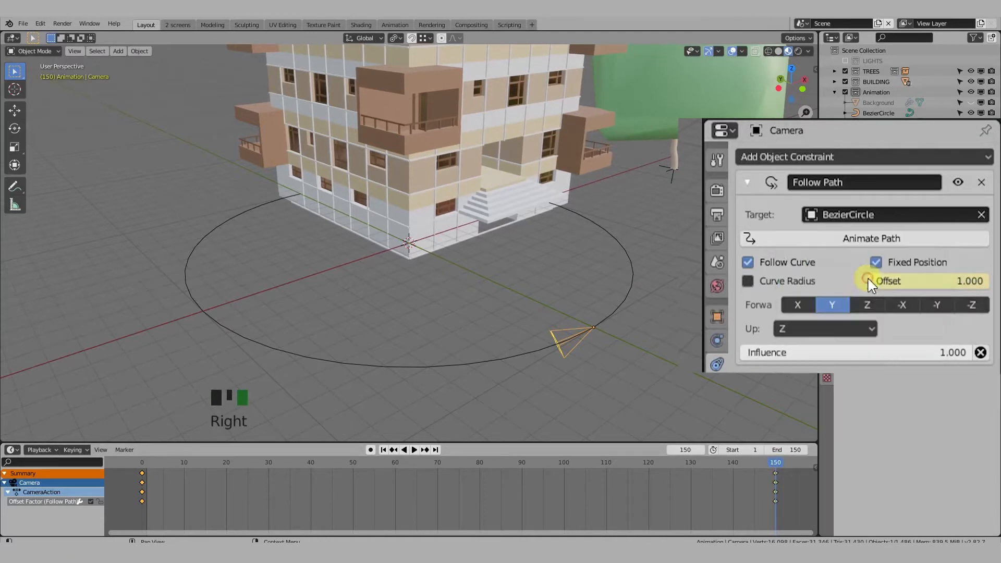
{"action": "left_click", "coordinate": [415, 450]}
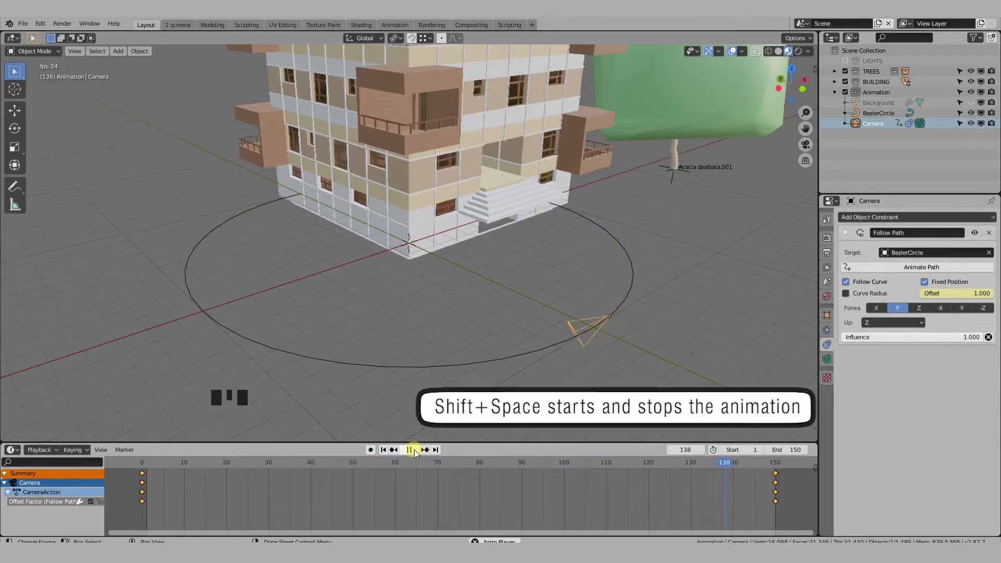
{"action": "left_click", "coordinate": [414, 450]}
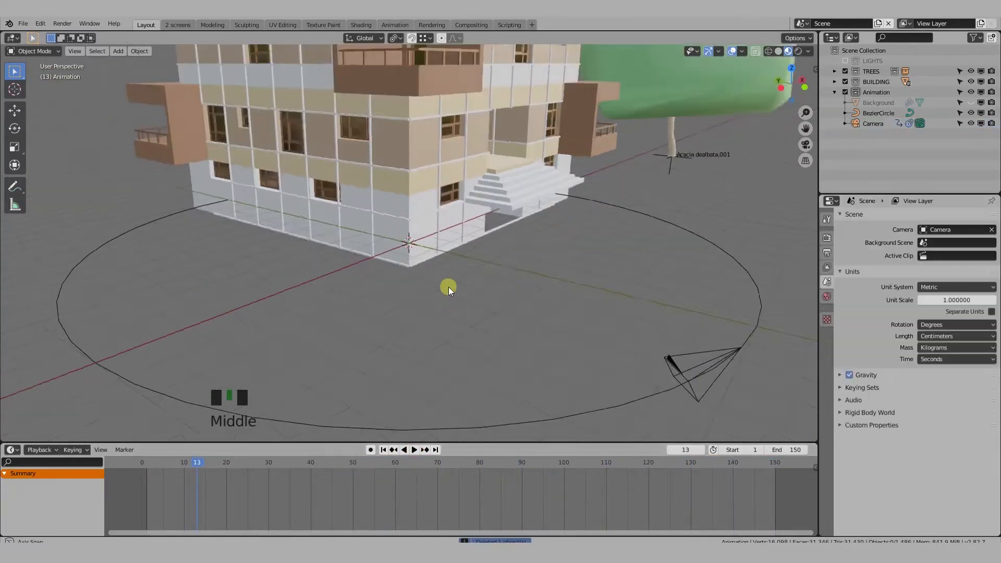
- Add a sphere-type Empty with a 100 cm radius at the world origin by the building's corner
{"action": "middle_click_drag", "start_coordinate": [448, 287], "coordinate": [448, 287]}
{"action": "key", "text": "shift+a"}
{"action": "mouse_move", "coordinate": [449, 288]}
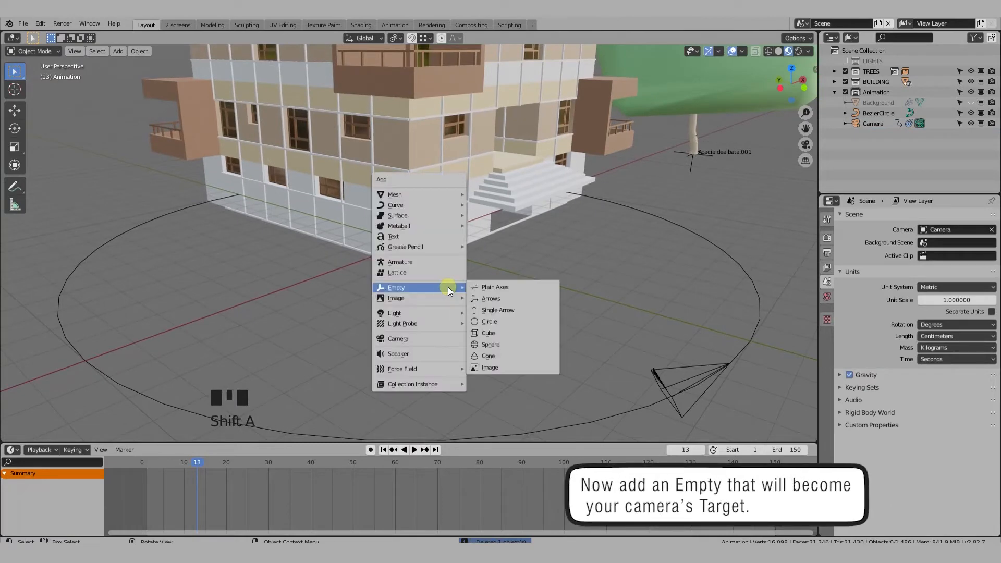
{"action": "left_click", "coordinate": [496, 343]}
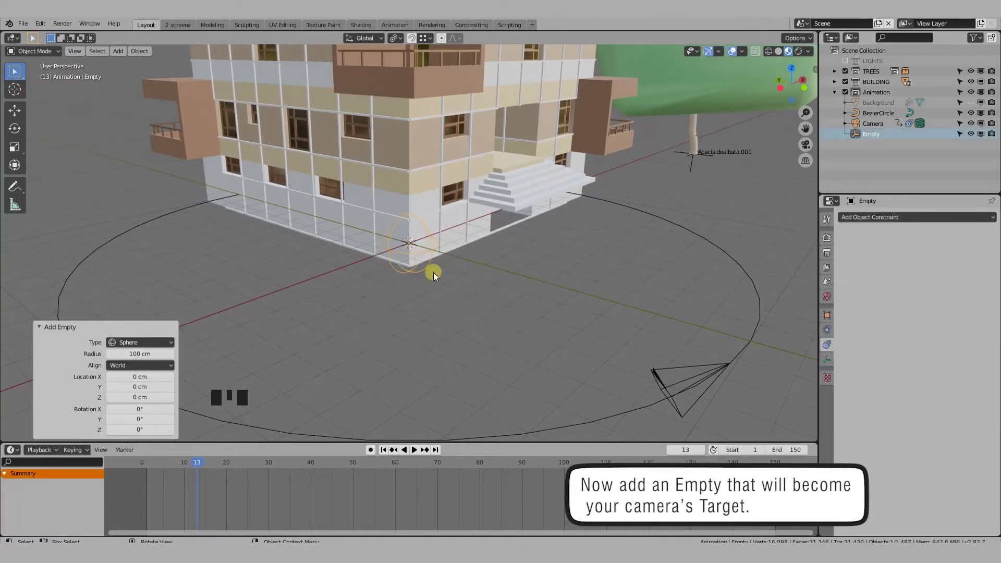
{"action": "mouse_move", "coordinate": [433, 272]}
{"action": "middle_mouse_down"}
{"action": "mouse_move", "coordinate": [471, 279]}
{"action": "mouse_move", "coordinate": [436, 258]}
{"action": "middle_mouse_up"}
{"action": "left_click", "coordinate": [434, 249]}
{"action": "left_click", "coordinate": [431, 242]}
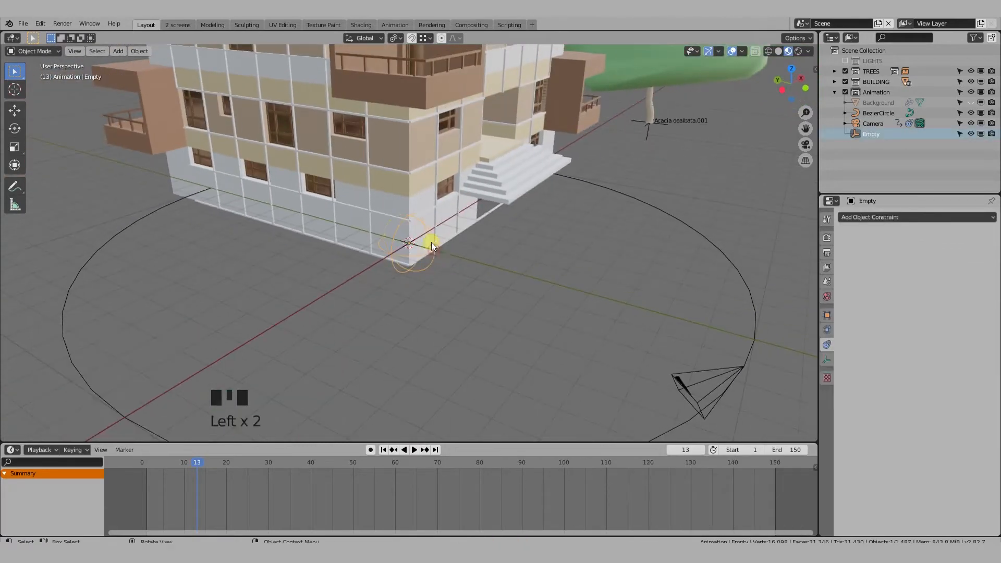
- Add a Track To constraint to the camera with the Empty sphere as its target
{"action": "scroll", "coordinate": [431, 242], "scroll_direction": "down", "scroll_amount": 2}
{"action": "left_click", "coordinate": [598, 322]}
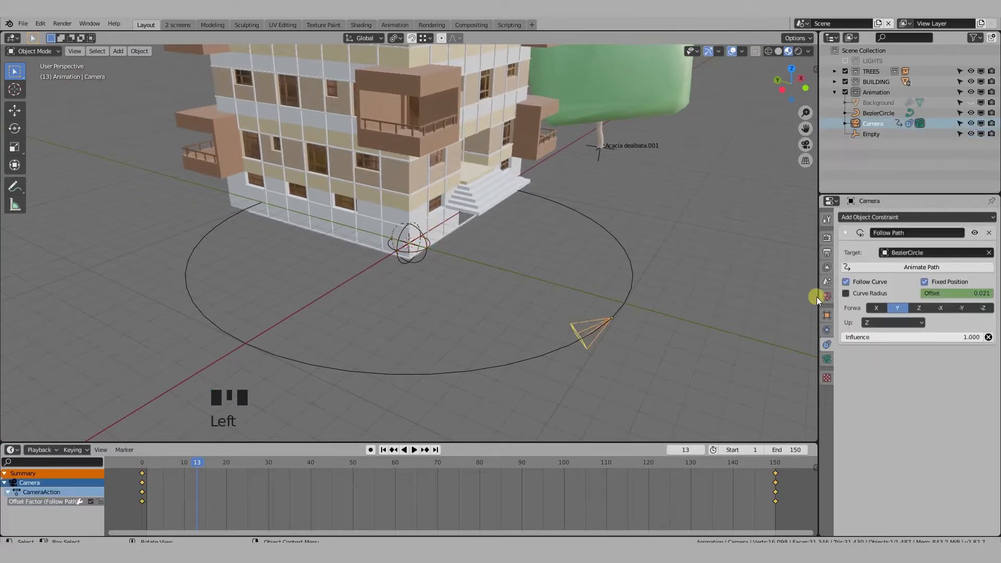
{"action": "left_click", "coordinate": [910, 215]}
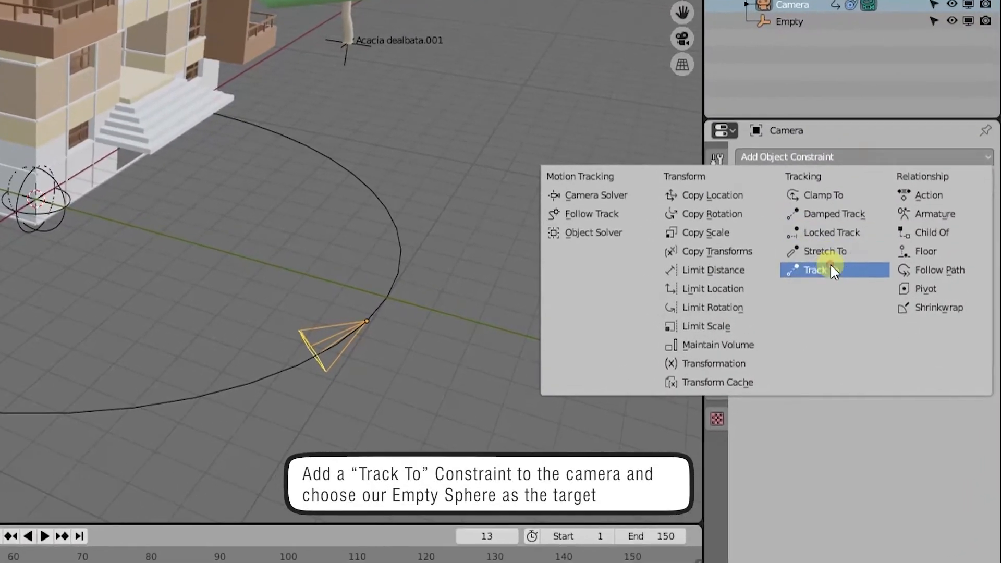
{"action": "left_click", "coordinate": [841, 275]}
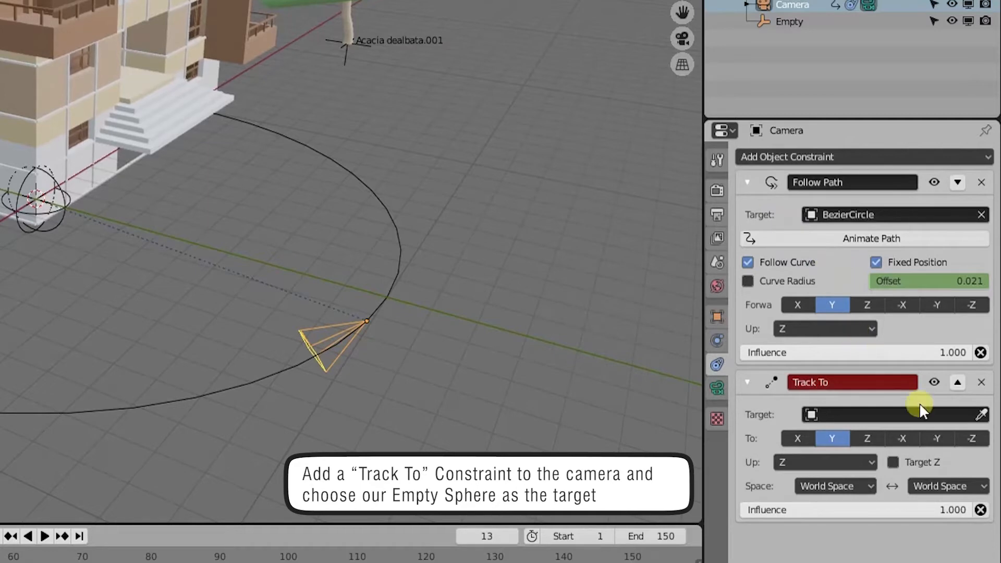
{"action": "left_click", "coordinate": [983, 415]}
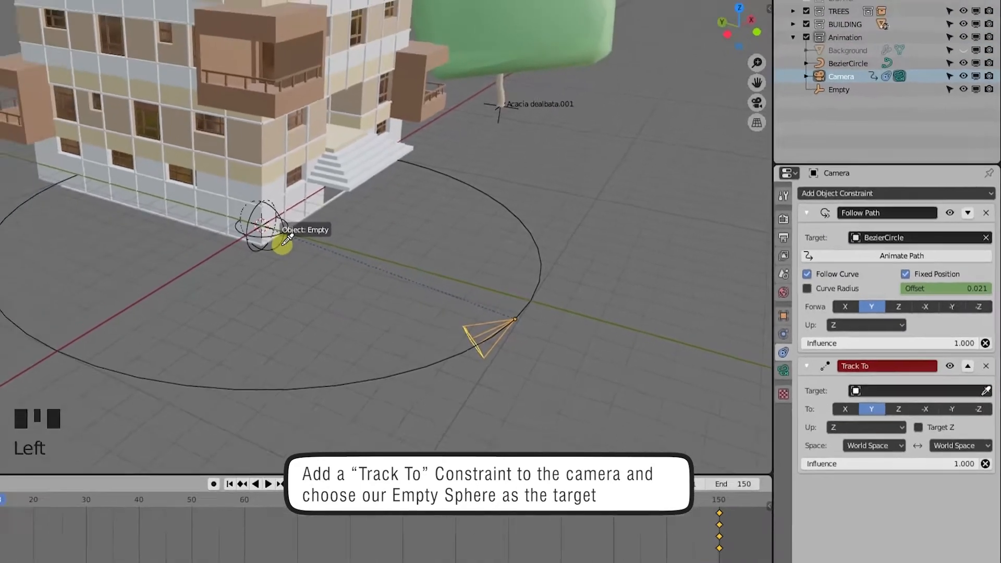
{"action": "left_click", "coordinate": [282, 244]}
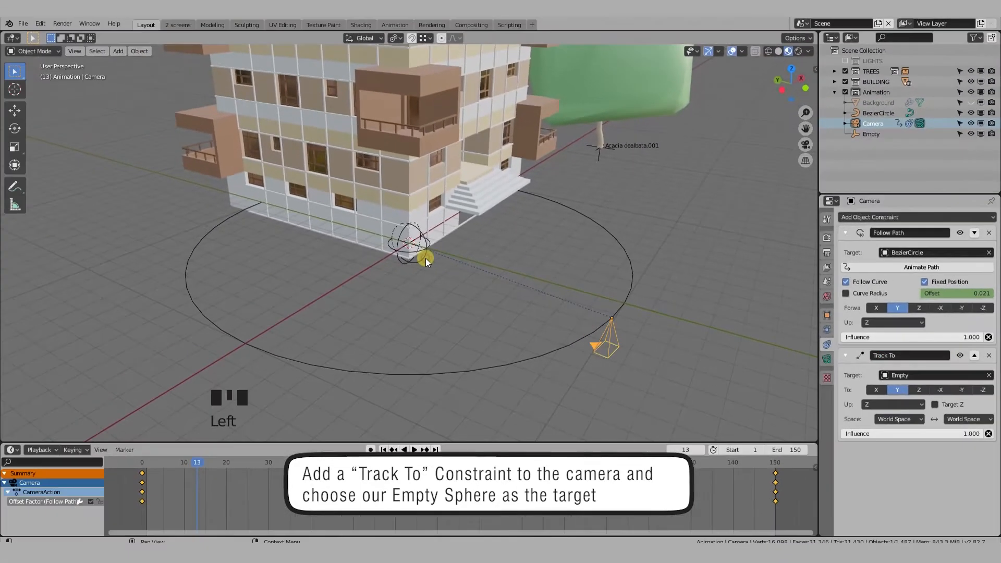
- Set the Track To constraint's owner space to Local Space, enable Target Z, and try several tracking axes
{"action": "middle_click_drag", "start_coordinate": [462, 294], "coordinate": [422, 299]}
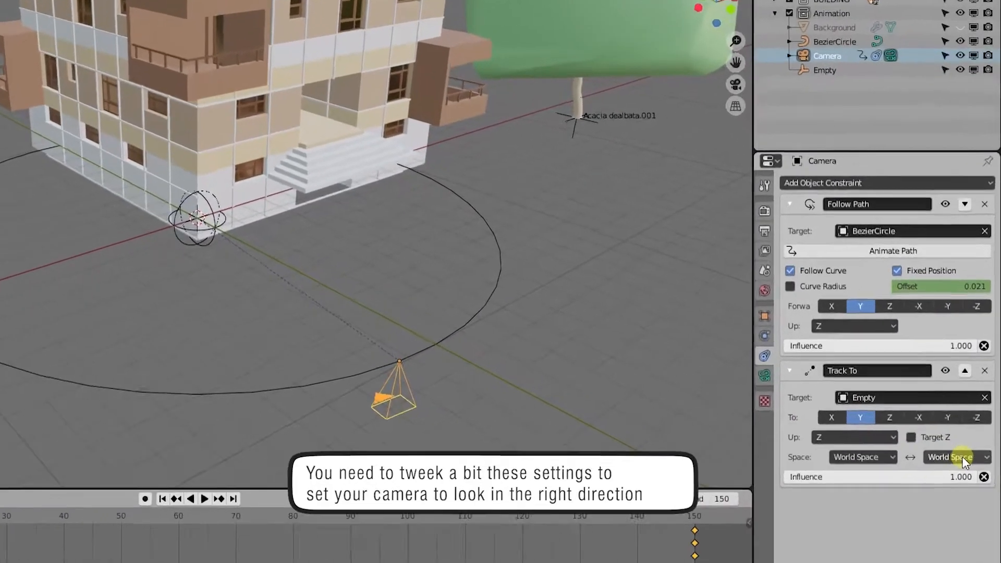
{"action": "left_click", "coordinate": [970, 419]}
{"action": "left_click", "coordinate": [875, 443]}
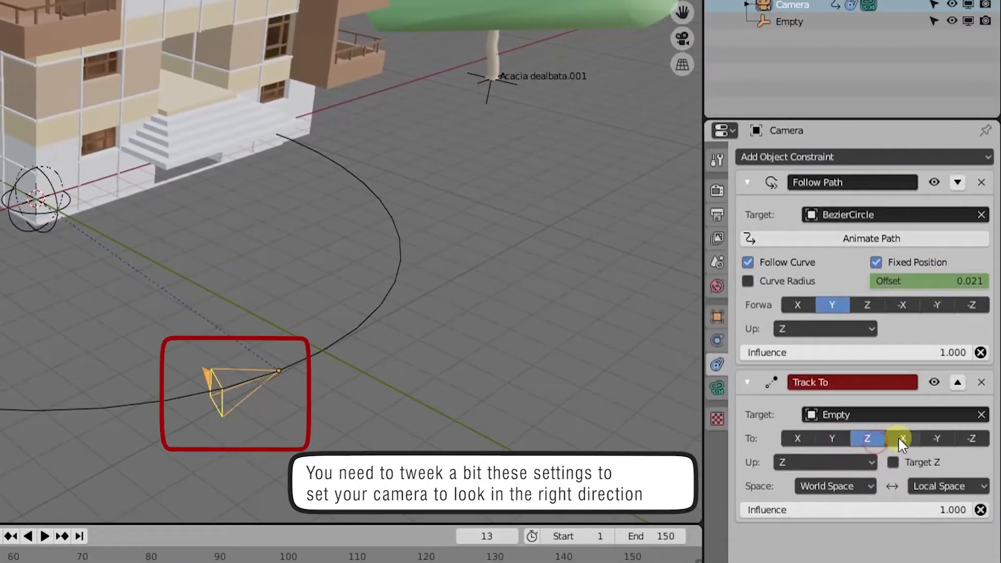
{"action": "left_click", "coordinate": [899, 439]}
{"action": "left_click", "coordinate": [862, 441]}
{"action": "left_click", "coordinate": [968, 437]}
{"action": "left_click", "coordinate": [904, 439]}
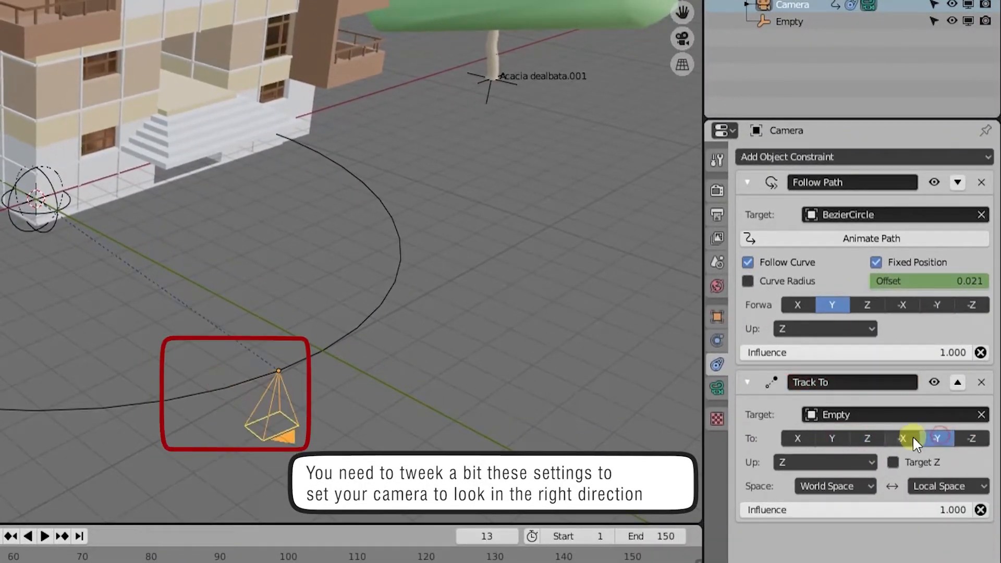
{"action": "left_click", "coordinate": [893, 462]}
{"action": "left_click", "coordinate": [867, 438]}
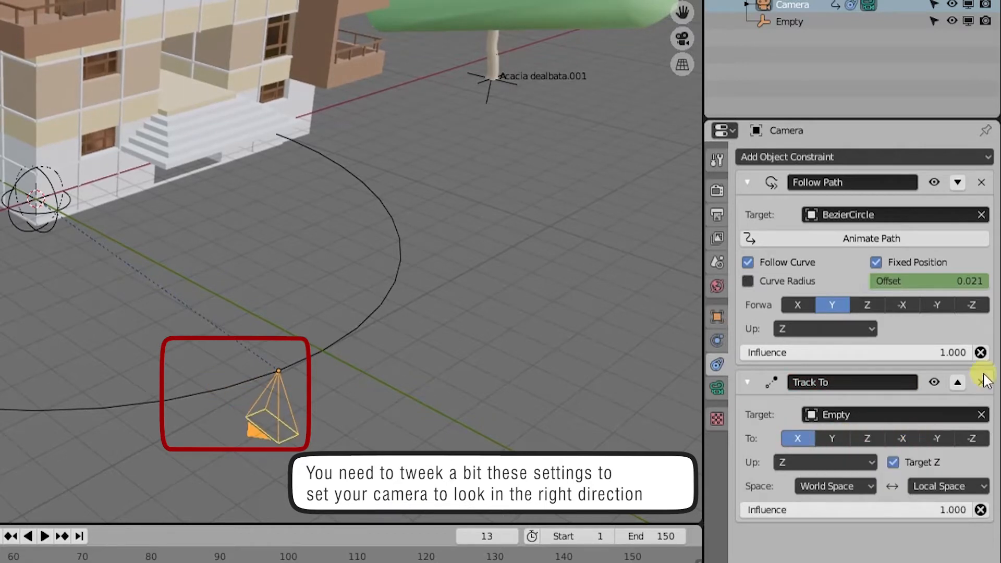
- Set the Follow Path forward axis to X and the Track To axes to -Z with Y up
{"action": "left_click", "coordinate": [829, 462]}
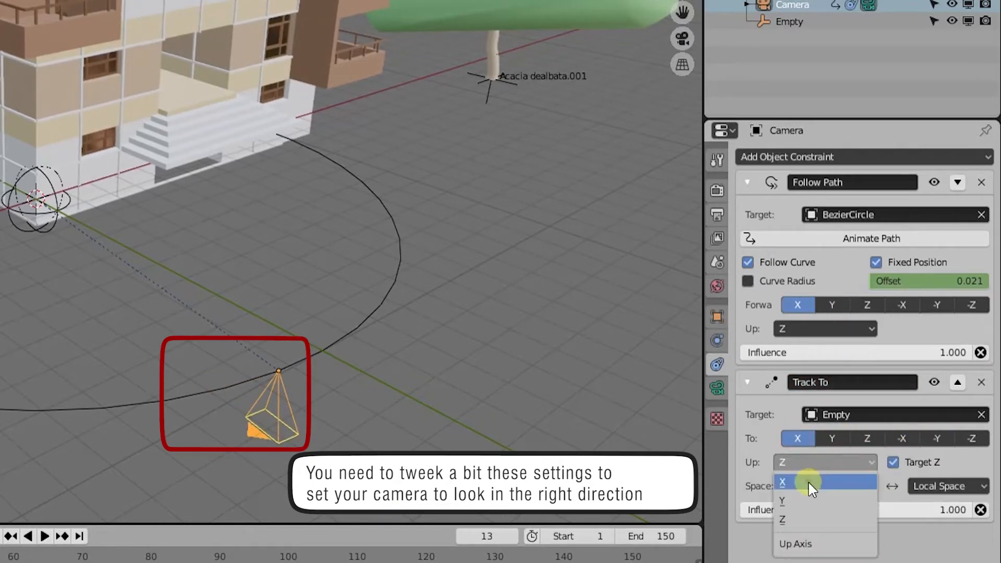
{"action": "left_click", "coordinate": [827, 459]}
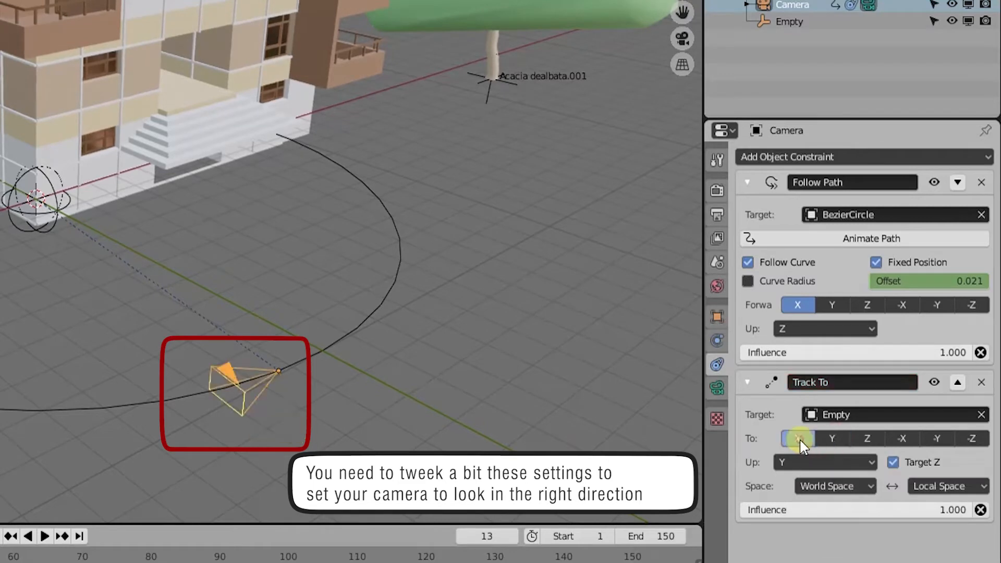
{"action": "left_click", "coordinate": [869, 439]}
{"action": "left_click", "coordinate": [972, 439]}
- Examine the camera's aim at the Empty, switch to the camera view and play the animation
{"action": "middle_click_drag", "start_coordinate": [325, 400], "coordinate": [299, 358]}
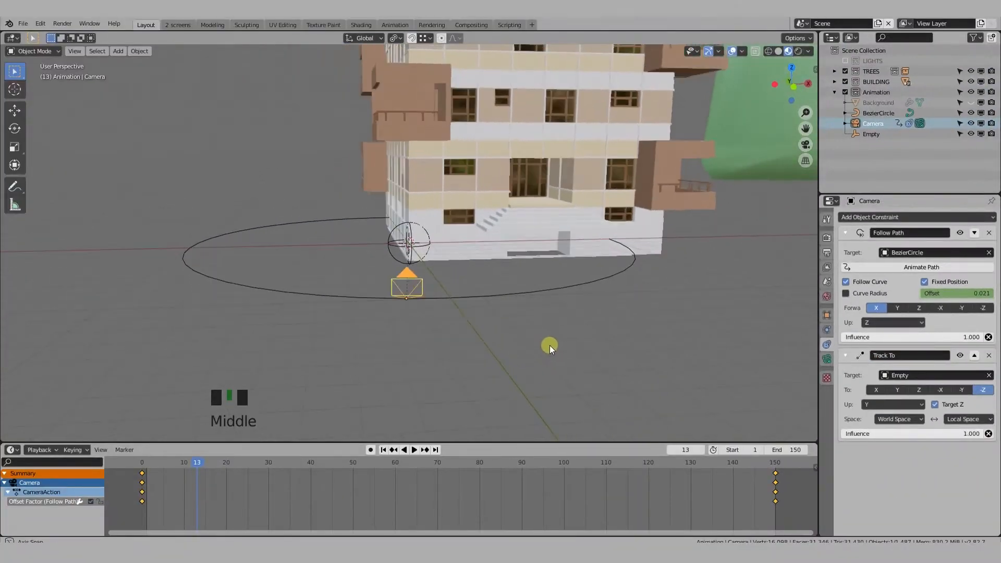
{"action": "middle_click_drag", "start_coordinate": [568, 340], "coordinate": [593, 355]}
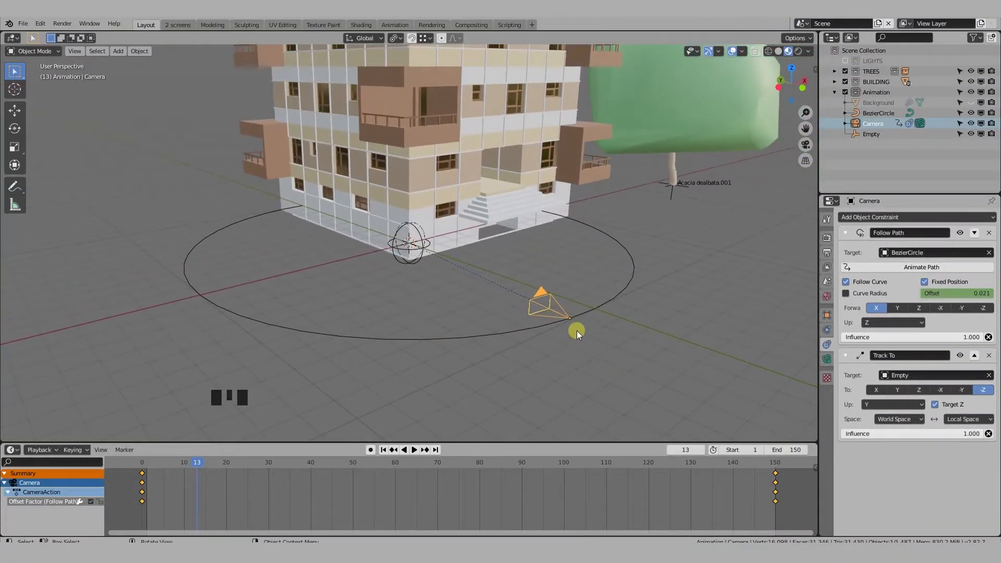
{"action": "left_click", "coordinate": [554, 314]}
{"action": "key", "text": "KP_0"}
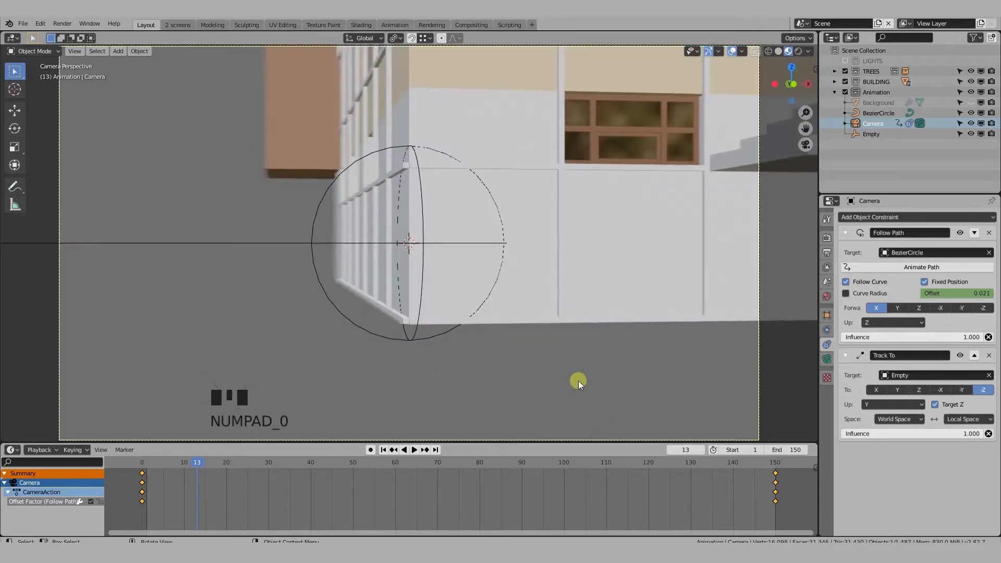
{"action": "left_click", "coordinate": [414, 450]}
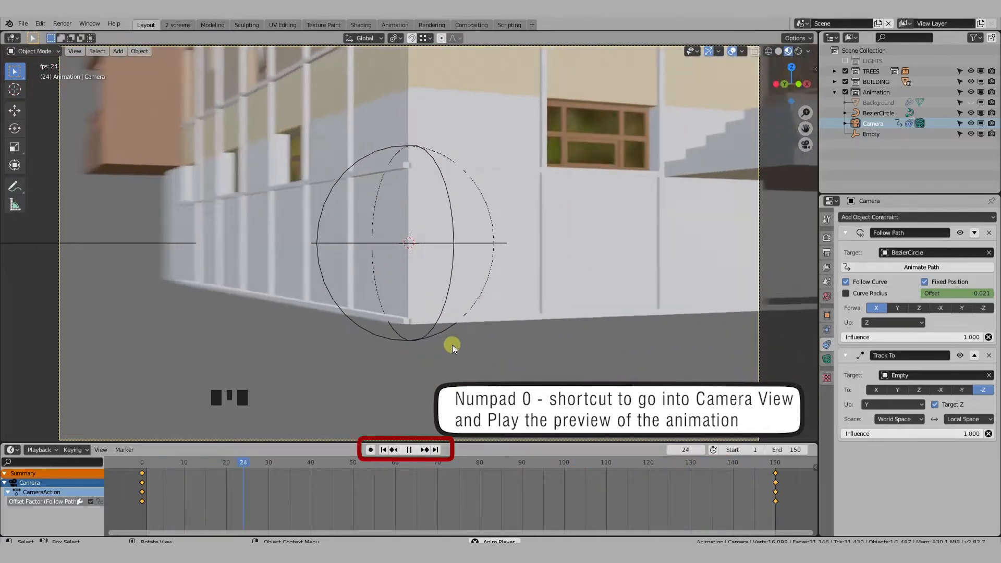
- Leave the camera view and scale the BezierCircle up by about 4.746 on all axes
{"action": "middle_click_drag", "start_coordinate": [452, 345], "coordinate": [451, 276]}
{"action": "scroll", "coordinate": [466, 271], "scroll_direction": "down", "scroll_amount": 11}
{"action": "left_click", "coordinate": [456, 277]}
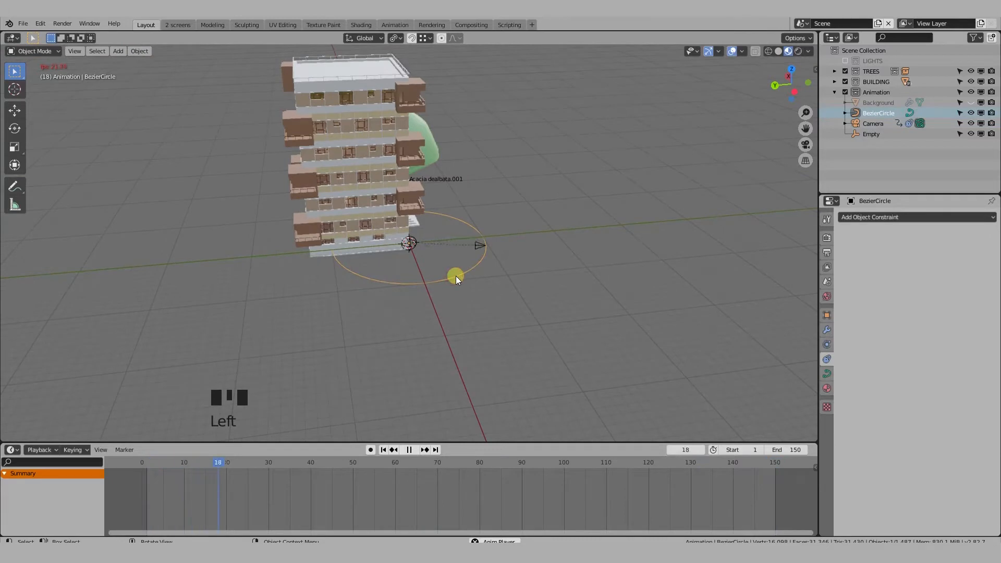
{"action": "key", "text": "s"}
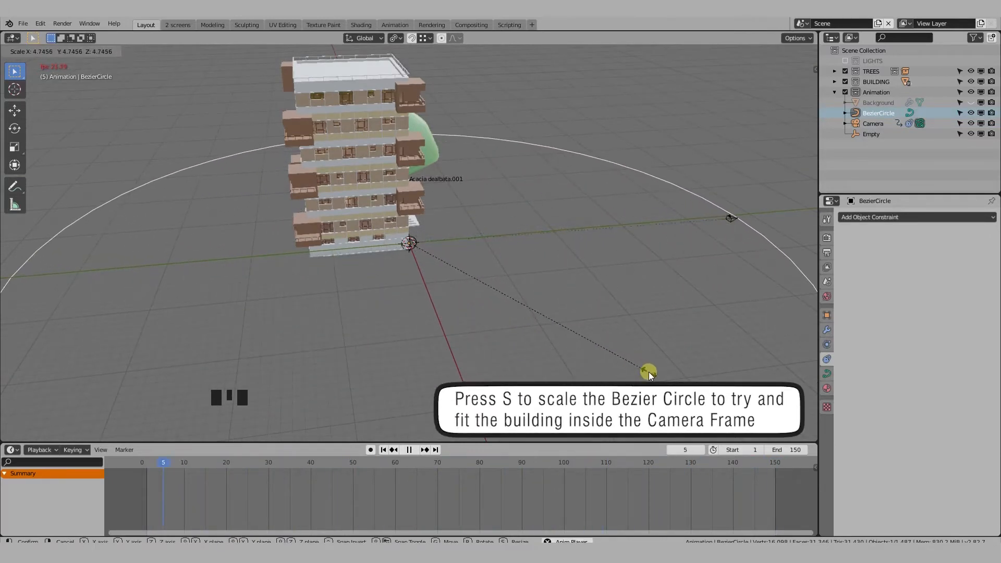
{"action": "left_click", "coordinate": [649, 372]}
- Looking through the camera, scale the BezierCircle by about 1.108 and move it along the global Z axis
{"action": "key", "text": "KP_0"}
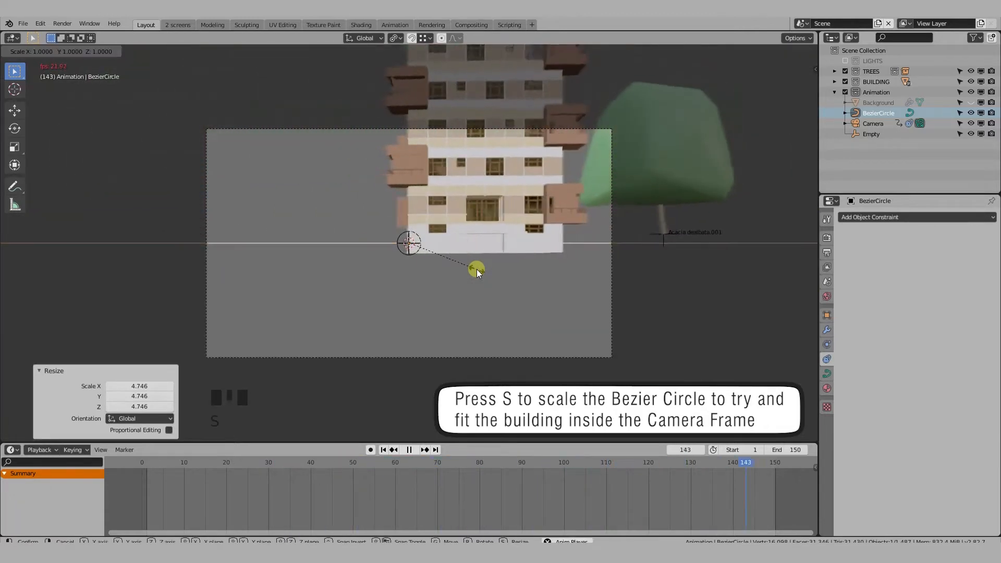
{"action": "key", "text": "s"}
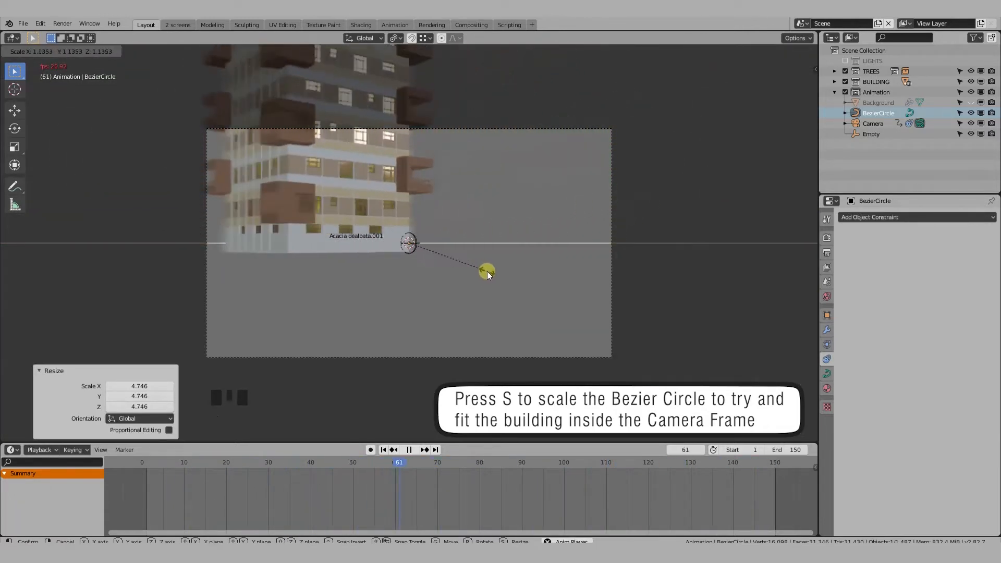
{"action": "left_click", "coordinate": [488, 272]}
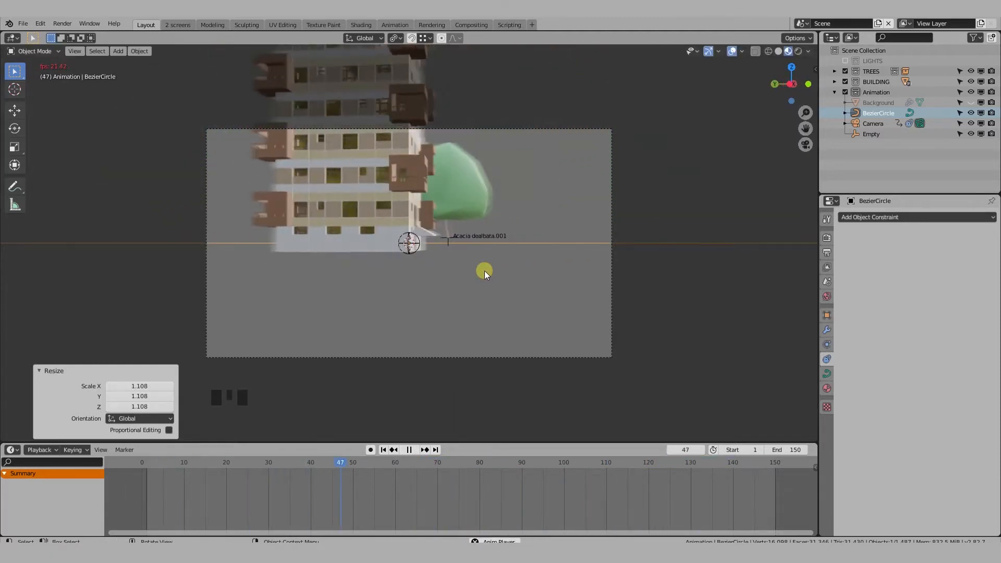
{"action": "key", "text": "g"}
{"action": "key", "text": "z"}
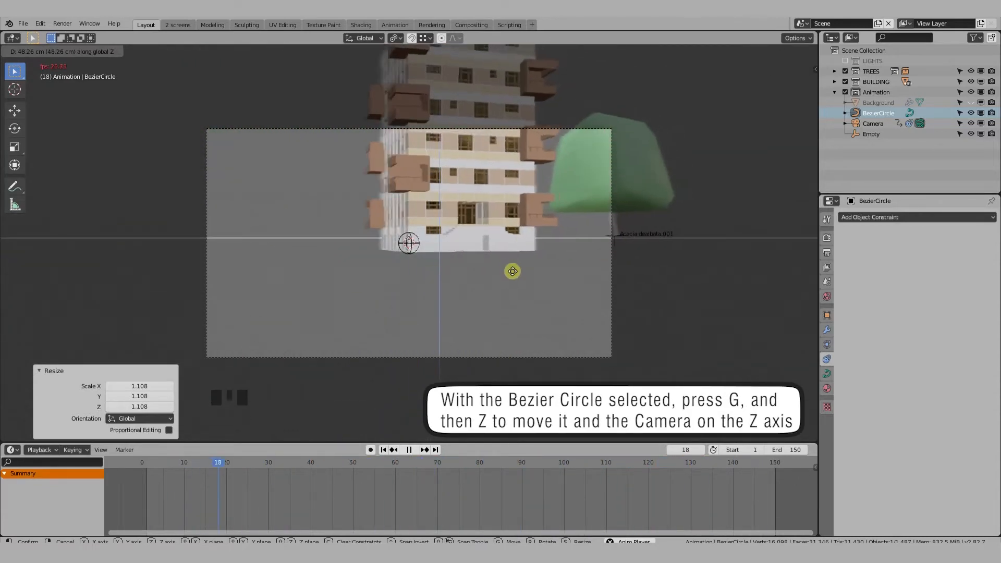
- Raise the Empty sphere about 1192 cm along the global Z axis to the building's mid-height
{"action": "left_click", "coordinate": [406, 249]}
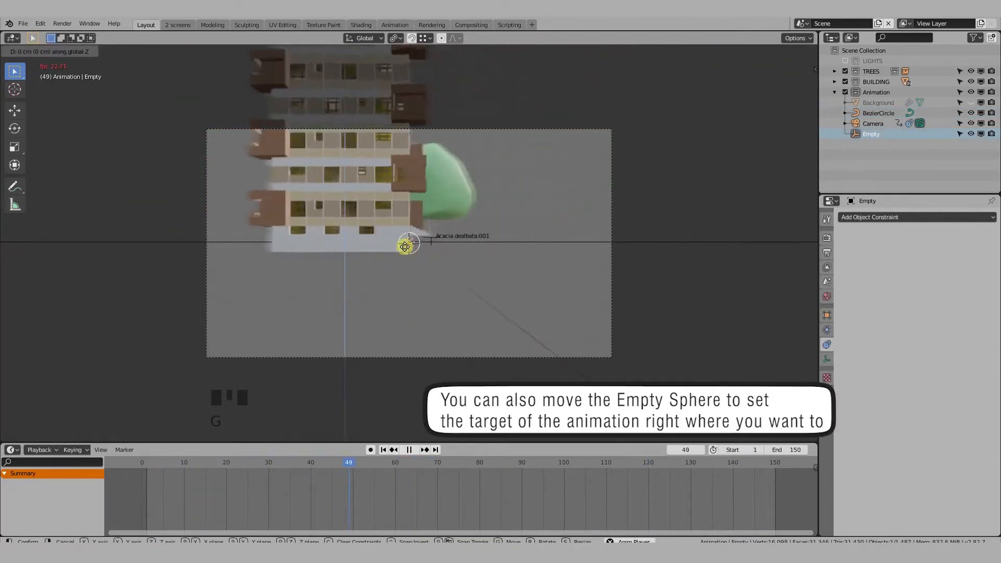
{"action": "middle_click_drag", "start_coordinate": [421, 164], "coordinate": [457, 223]}
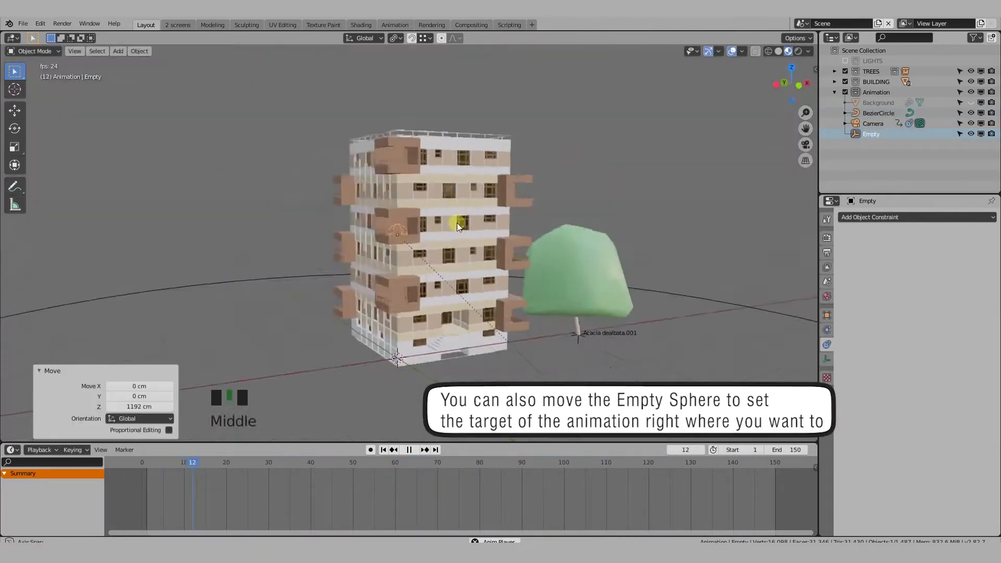
- Move the Empty about 635 cm along the global X axis and about 682 cm along the Y axis, toward the building's centre
{"action": "key", "text": "g"}
{"action": "key", "text": "x"}
{"action": "left_click", "coordinate": [522, 202]}
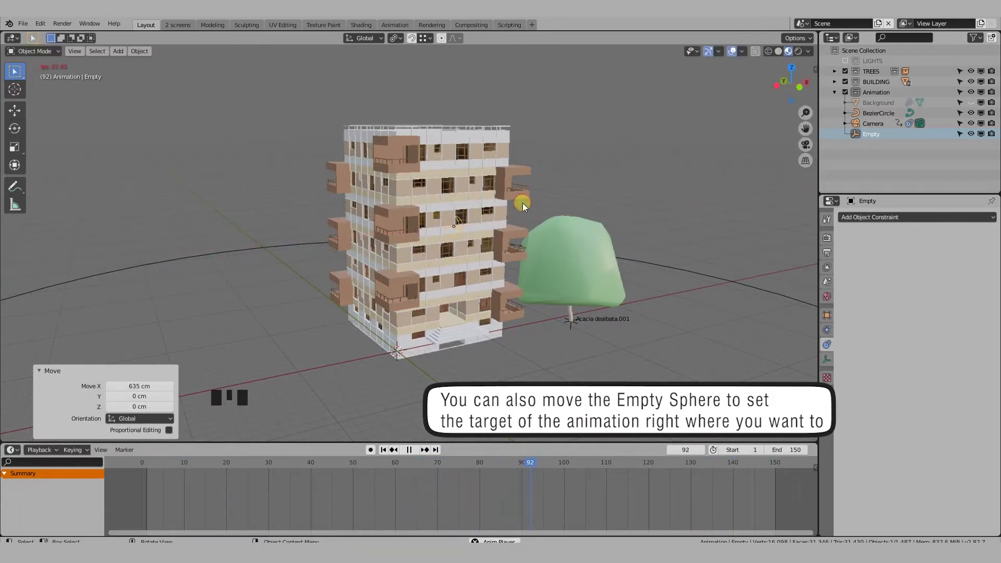
{"action": "key", "text": "g"}
{"action": "key", "text": "y"}
{"action": "left_click", "coordinate": [488, 188]}
- Select the BezierCircle and look through the camera to check the building's framing during playback
{"action": "middle_click_drag", "start_coordinate": [488, 188], "coordinate": [512, 224]}
{"action": "left_click", "coordinate": [274, 224]}
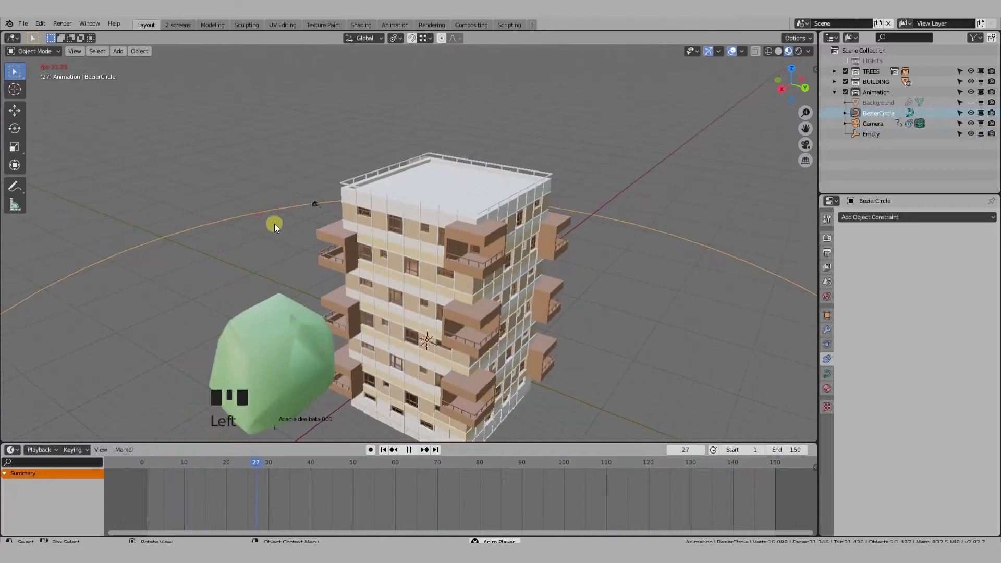
{"action": "key", "text": "KP_0"}
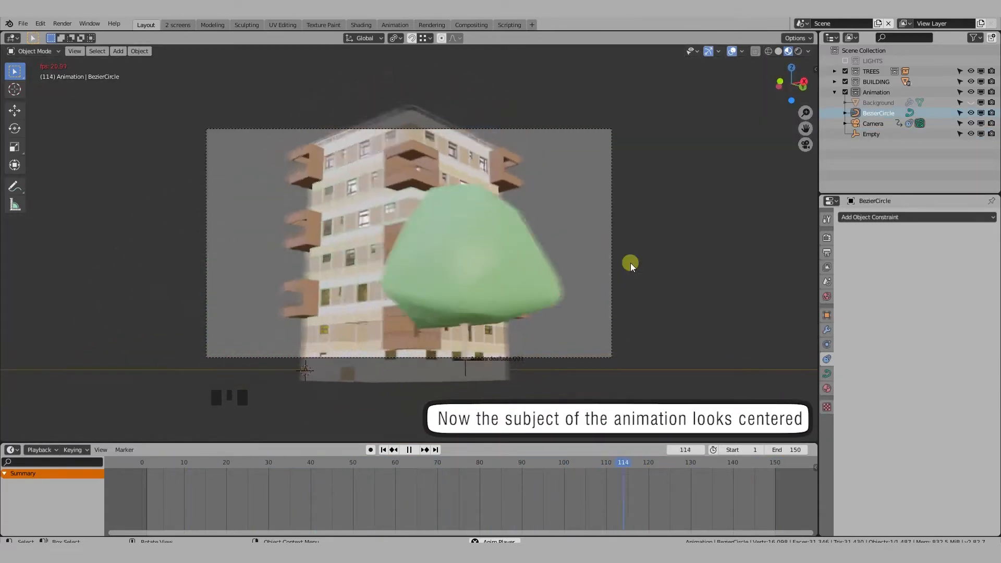
{"action": "scroll", "coordinate": [521, 230], "scroll_direction": "down", "scroll_amount": 8}
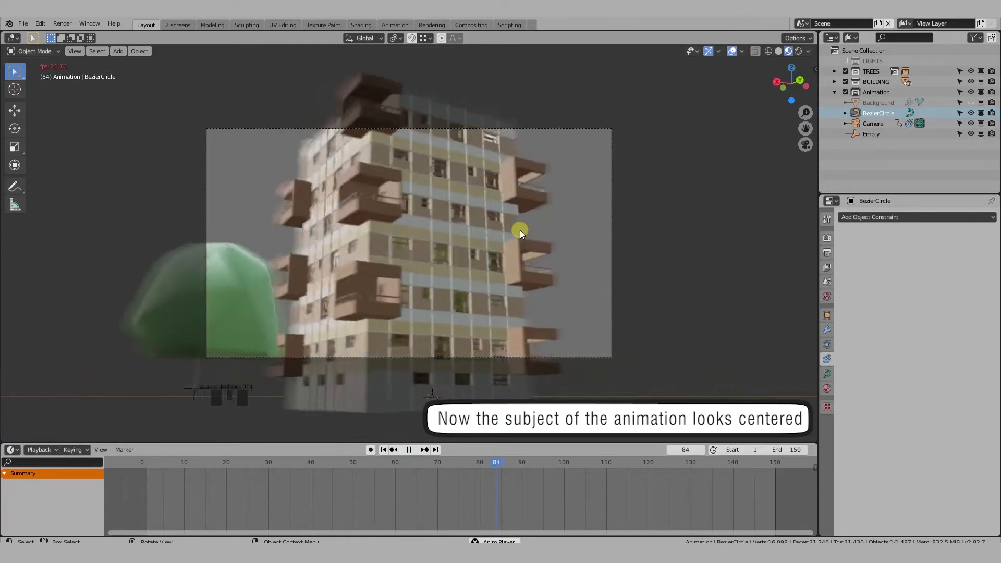
- Shift the BezierCircle off-centre by about -661 cm in X and 1641 cm in Y, and check it through the camera
{"action": "middle_click_drag", "start_coordinate": [503, 244], "coordinate": [496, 260]}
{"action": "left_click", "coordinate": [496, 260]}
{"action": "key", "text": "g"}
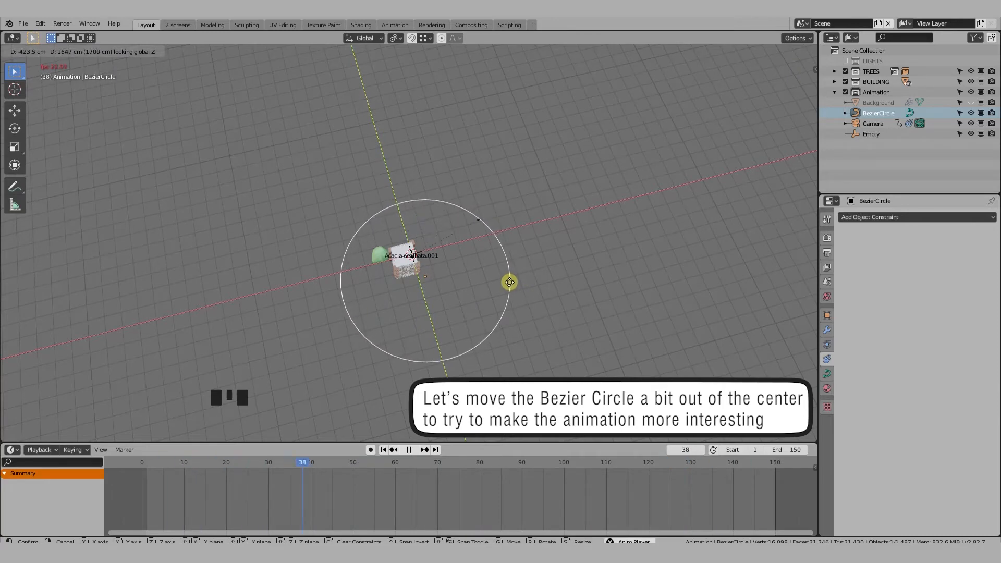
{"action": "left_click", "coordinate": [514, 281]}
{"action": "key", "text": "KP_0"}
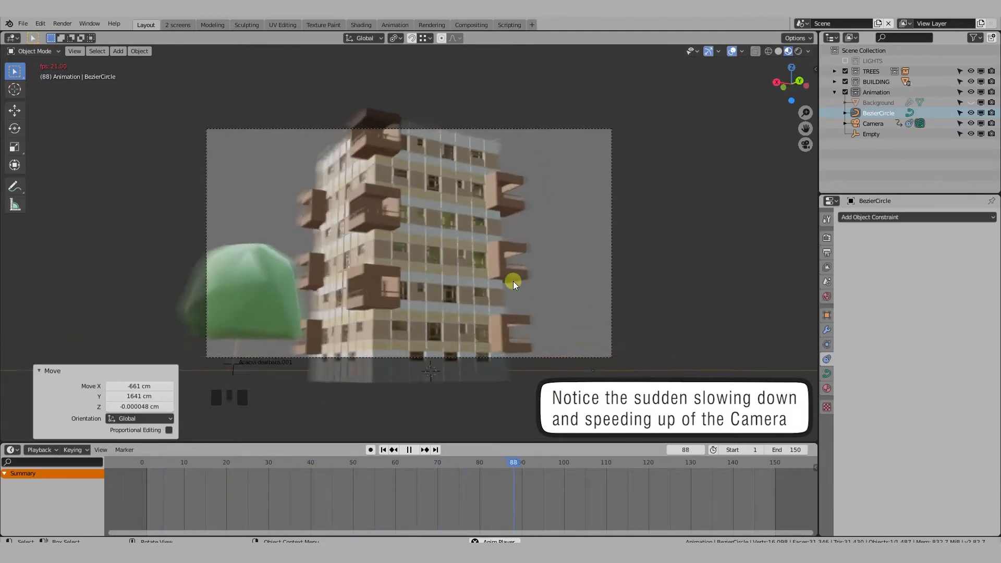
- Leave the camera view, stop the playback, select the camera on the circular path and undo the last changes
{"action": "middle_click_drag", "start_coordinate": [186, 420], "coordinate": [443, 298]}
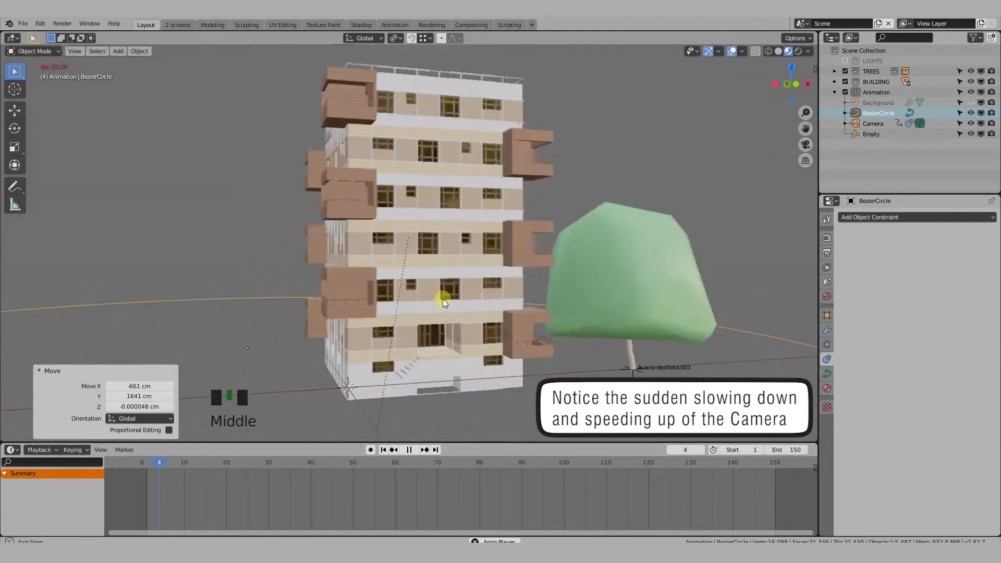
{"action": "scroll", "coordinate": [467, 265], "scroll_direction": "down", "scroll_amount": 3}
{"action": "scroll", "coordinate": [467, 265], "scroll_direction": "down", "scroll_amount": 3}
{"action": "key", "text": "shift+space"}
{"action": "left_click", "coordinate": [114, 337]}
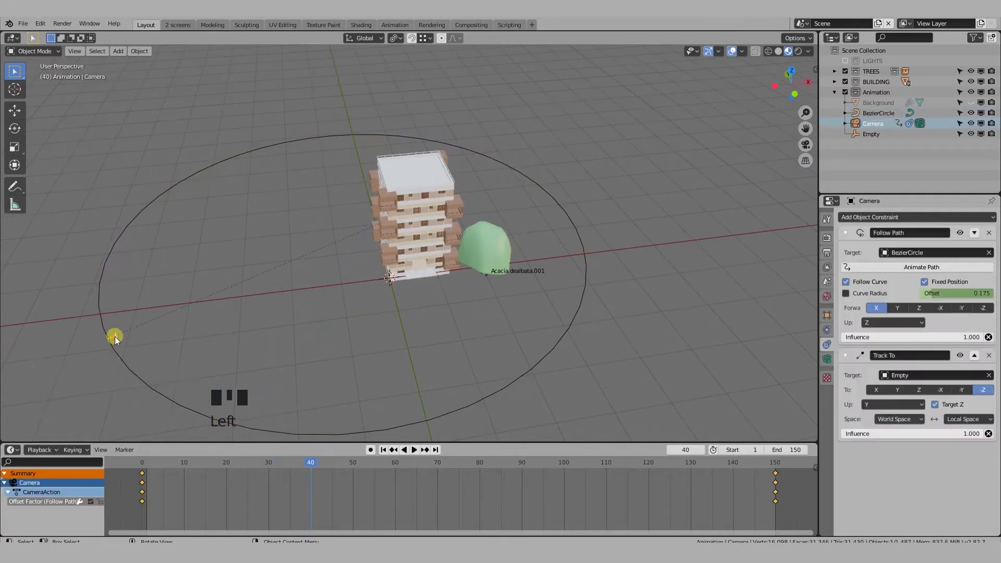
{"action": "key", "text": "ctrl+z"}
{"action": "key", "text": "ctrl+z"}
{"action": "key", "text": "ctrl+z"}
{"action": "key", "text": "ctrl+z"}
{"action": "key", "text": "ctrl+z"}
{"action": "key", "text": "ctrl+z"}
- Set both of the camera's Offset Factor keyframes, at frames 0 and 150, to Linear interpolation
{"action": "left_click", "coordinate": [142, 474]}
{"action": "right_click", "coordinate": [142, 473]}
{"action": "mouse_move", "coordinate": [142, 472]}
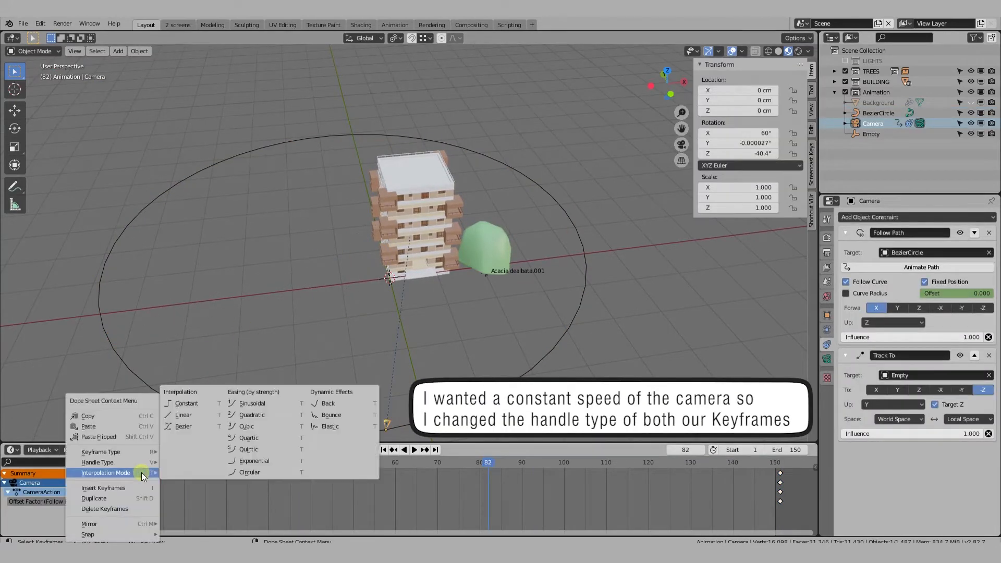
{"action": "left_click", "coordinate": [185, 414]}
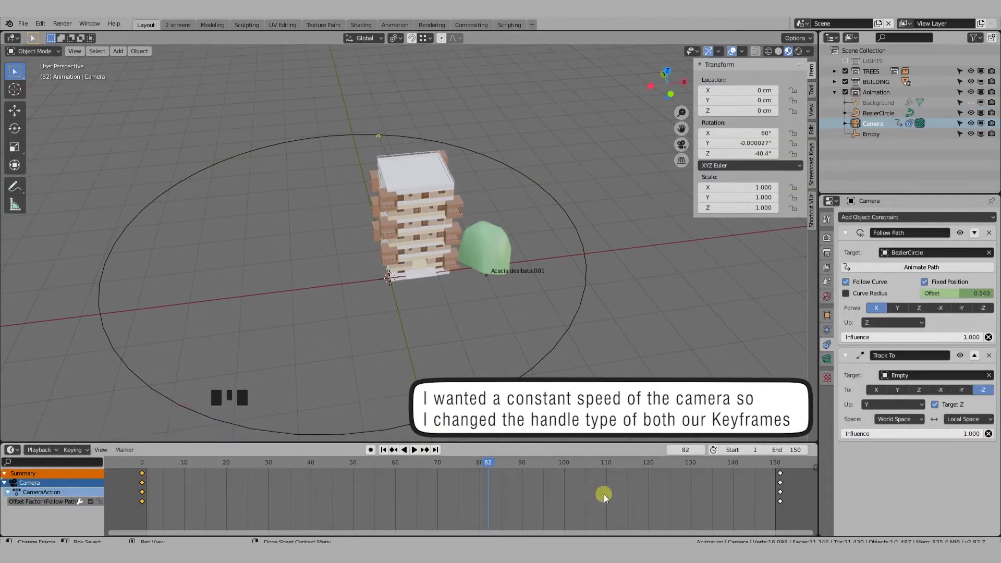
{"action": "right_click", "coordinate": [774, 473]}
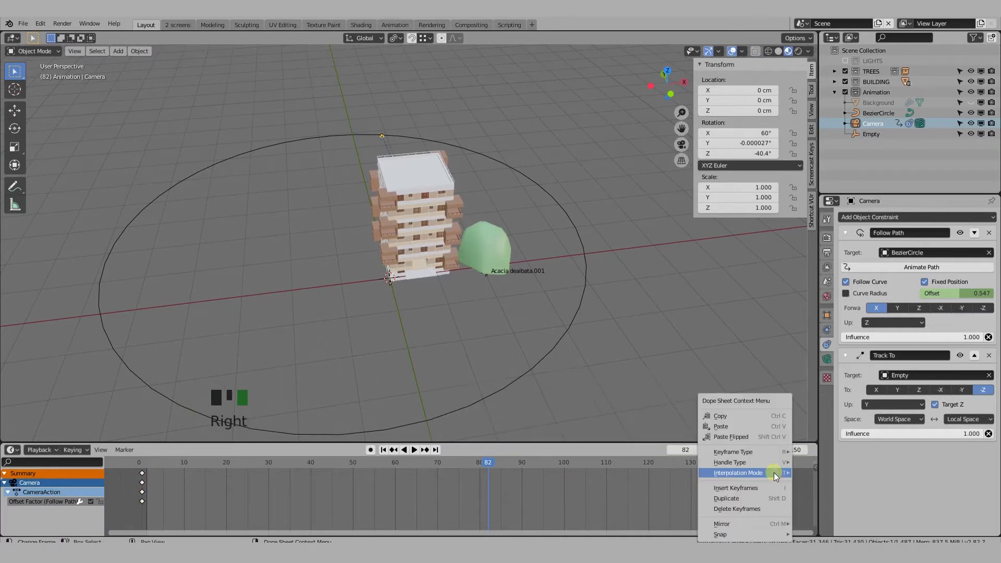
{"action": "mouse_move", "coordinate": [772, 472]}
{"action": "left_click", "coordinate": [506, 415]}
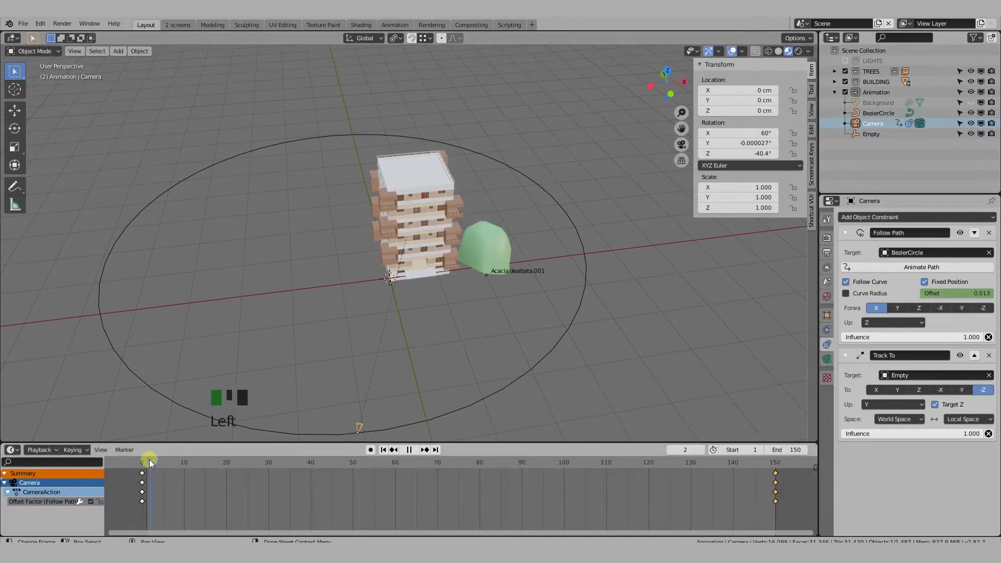
- Play the animation and raise the BezierCircle 335 cm along the global Z axis, checking the result through the camera
{"action": "left_click_drag", "start_coordinate": [152, 459], "coordinate": [195, 461]}
{"action": "left_click", "coordinate": [414, 449]}
{"action": "key", "text": "KP_0"}
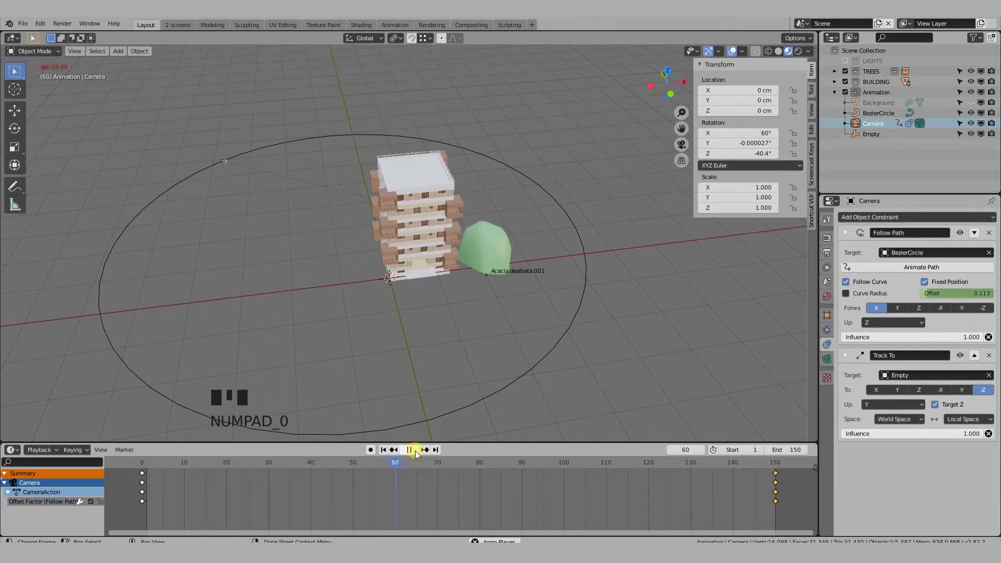
{"action": "left_click", "coordinate": [397, 407]}
{"action": "key", "text": "KP_0"}
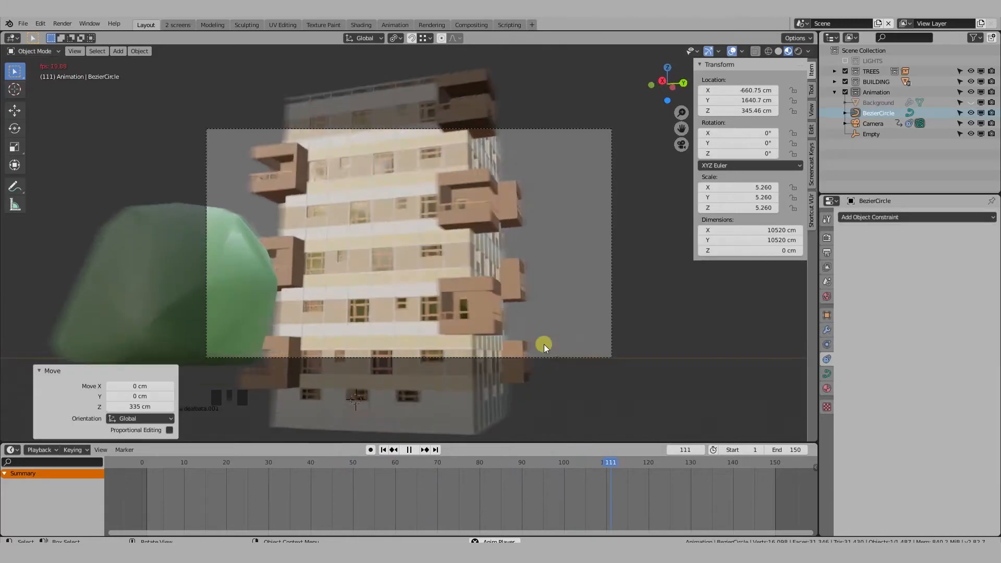
- Leave the camera view, show the render settings, make the Background object visible and play the animation
{"action": "key", "text": "shift+space"}
{"action": "scroll", "coordinate": [468, 323], "scroll_direction": "down", "scroll_amount": 3}
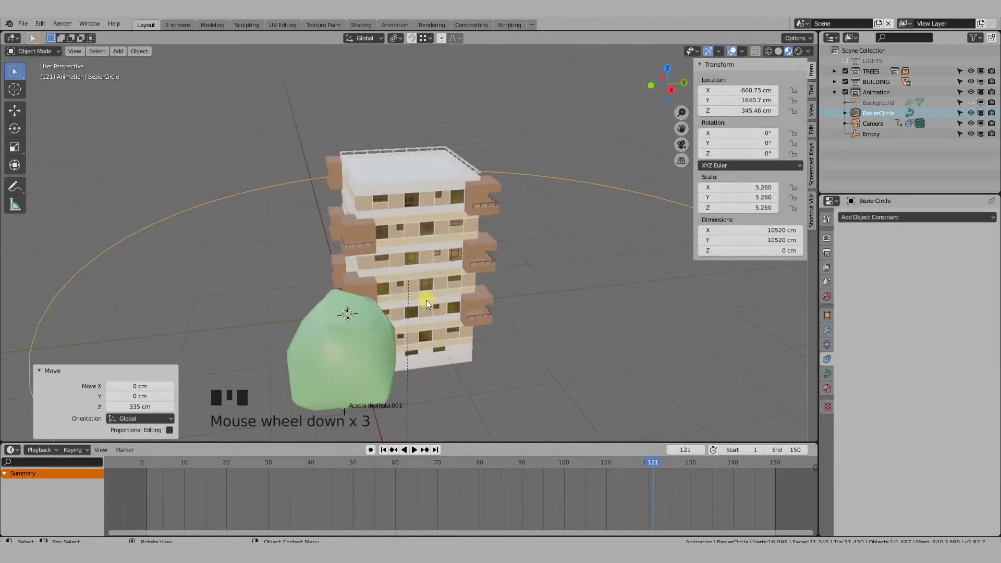
{"action": "middle_click_drag", "start_coordinate": [426, 300], "coordinate": [763, 298]}
{"action": "left_click", "coordinate": [827, 238]}
{"action": "left_click", "coordinate": [971, 102]}
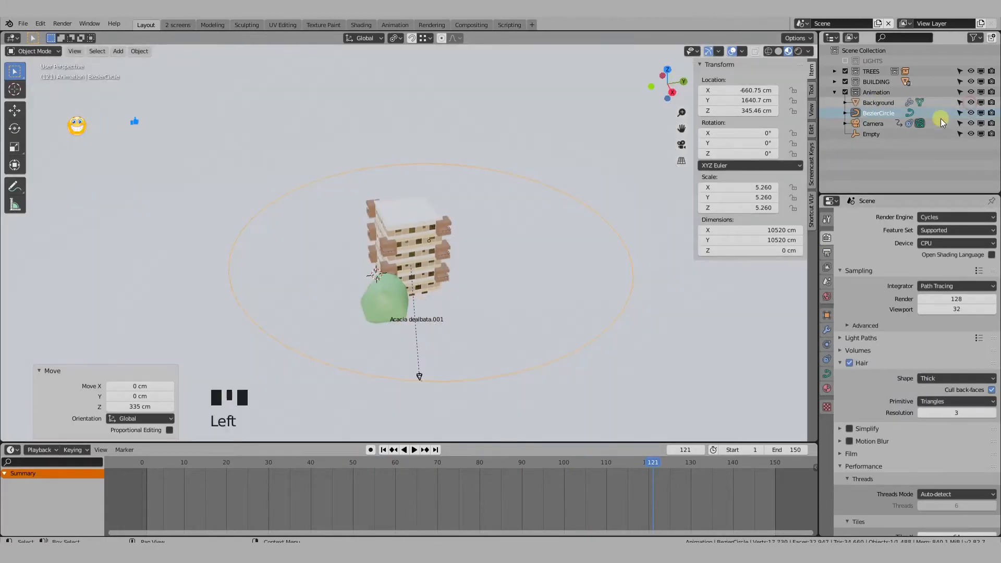
{"action": "middle_click_drag", "start_coordinate": [427, 293], "coordinate": [534, 283]}
{"action": "key", "text": "space"}
{"action": "left_click", "coordinate": [415, 449]}
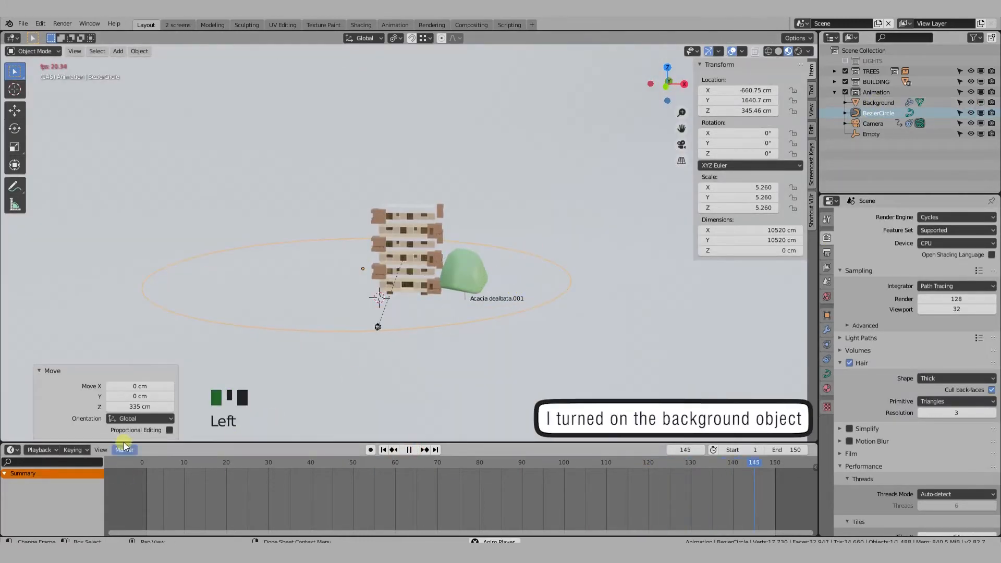
- Looking through the camera, raise the Background mesh's upper edges 5112 cm along the global Z axis in Edit Mode
{"action": "key", "text": "KP_0"}
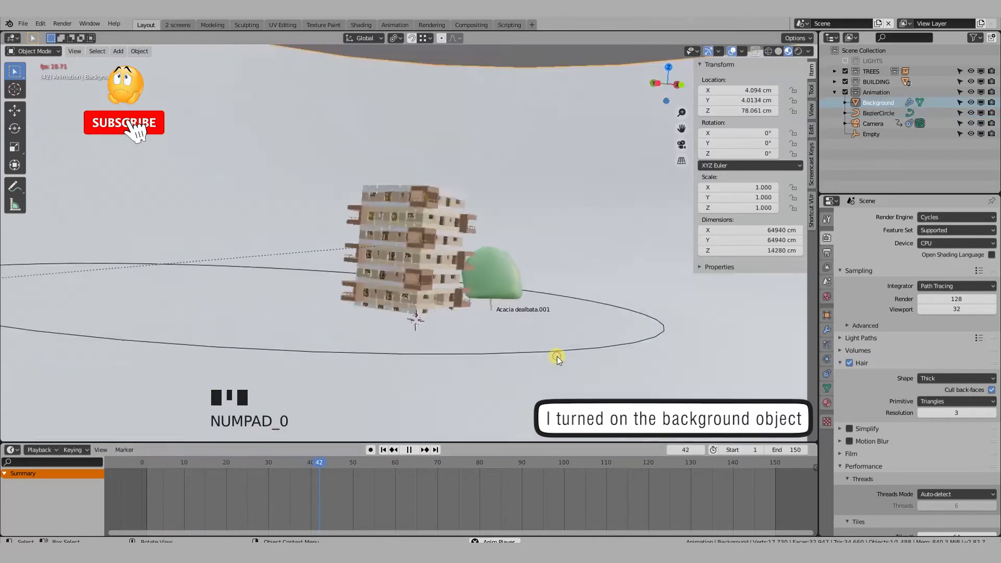
{"action": "key", "text": "g"}
{"action": "key", "text": "z"}
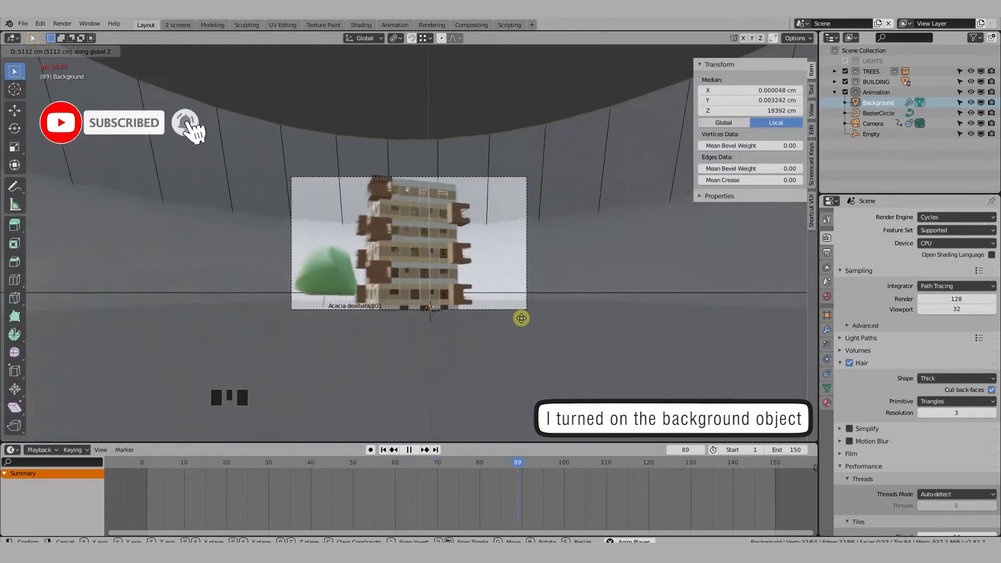
{"action": "left_click", "coordinate": [521, 318]}
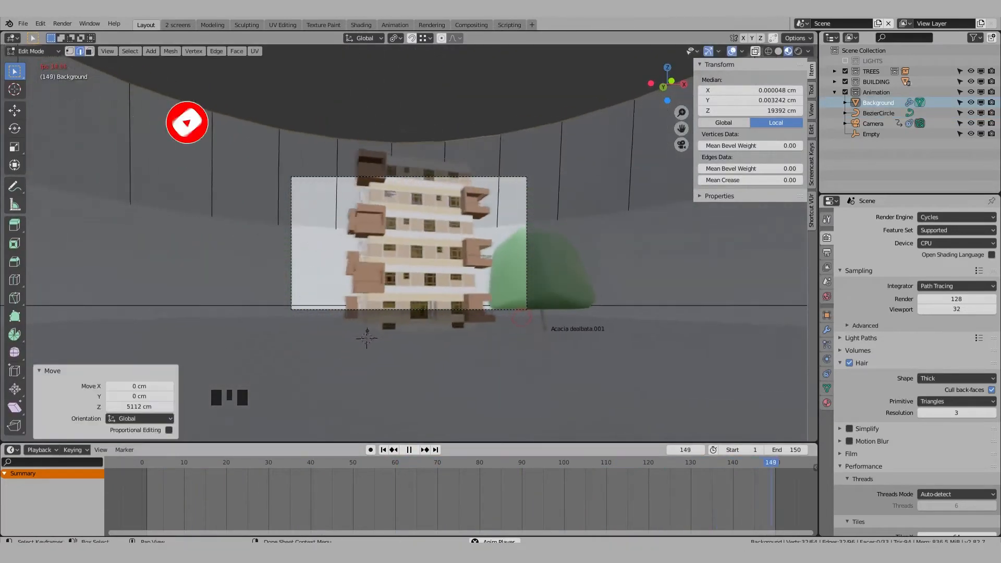
- Examine the render engine choices available for the animation
{"action": "scroll", "coordinate": [396, 378], "scroll_direction": "down", "scroll_amount": 2}
{"action": "left_click", "coordinate": [934, 217]}
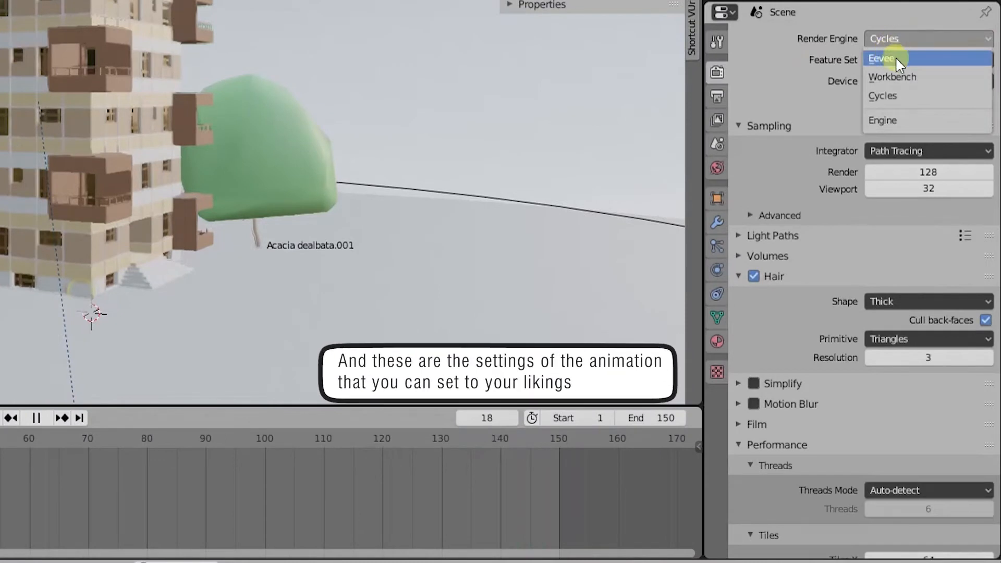
{"action": "left_click", "coordinate": [908, 42]}
- Set the render output folder to C:\temp and the file format to FFmpeg video
{"action": "left_click", "coordinate": [717, 96]}
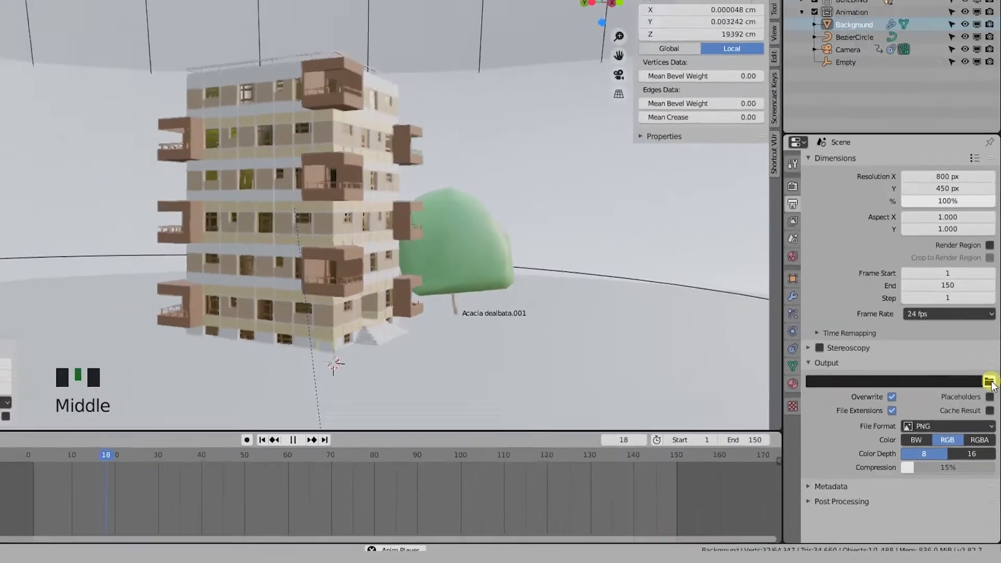
{"action": "left_click", "coordinate": [985, 338]}
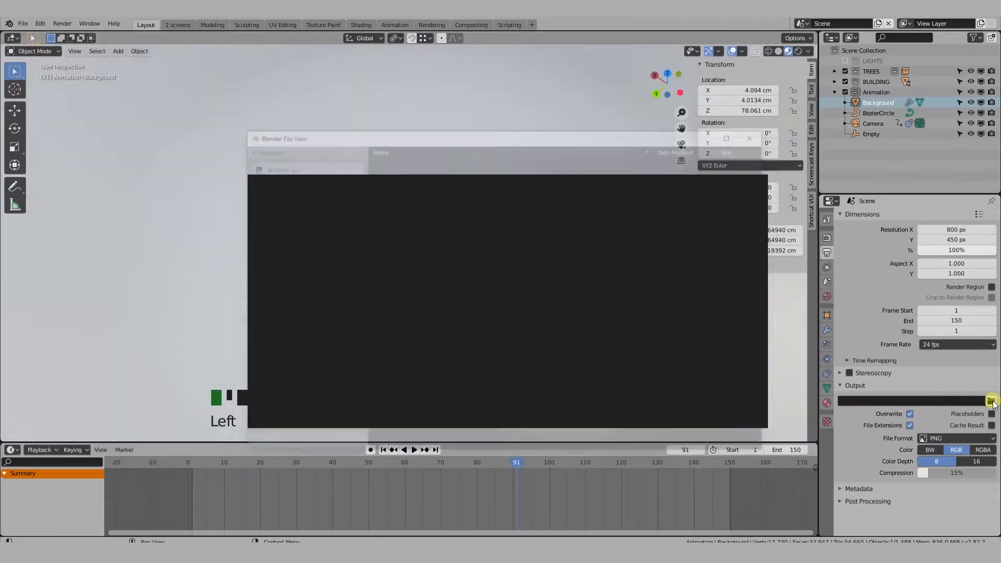
{"action": "left_click", "coordinate": [661, 444]}
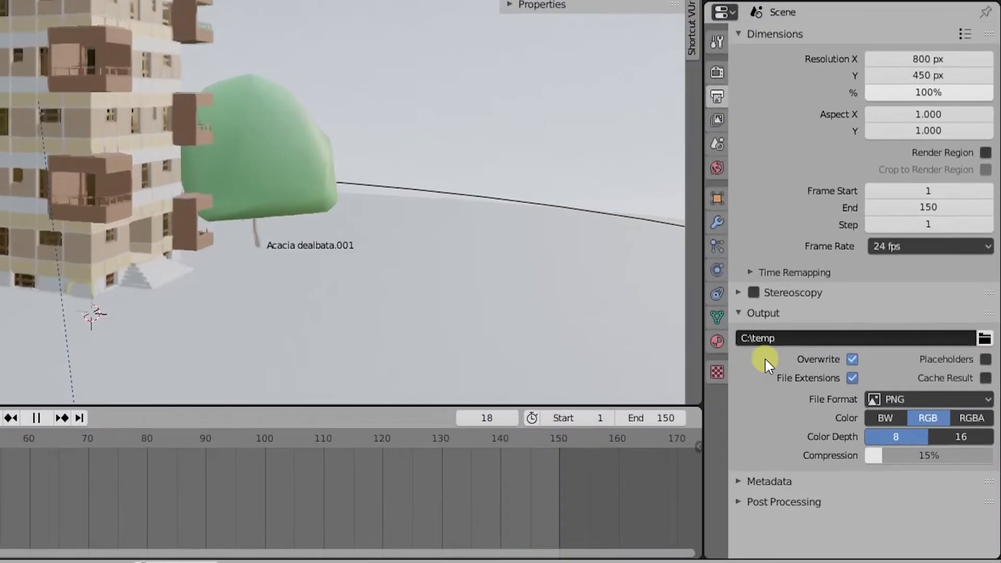
{"action": "left_click", "coordinate": [921, 398]}
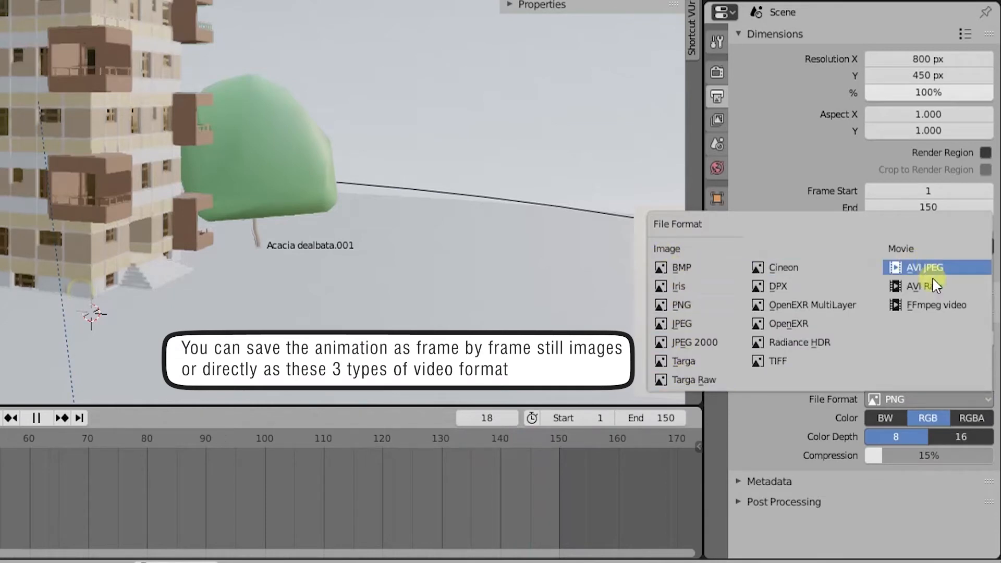
{"action": "left_click", "coordinate": [937, 305]}
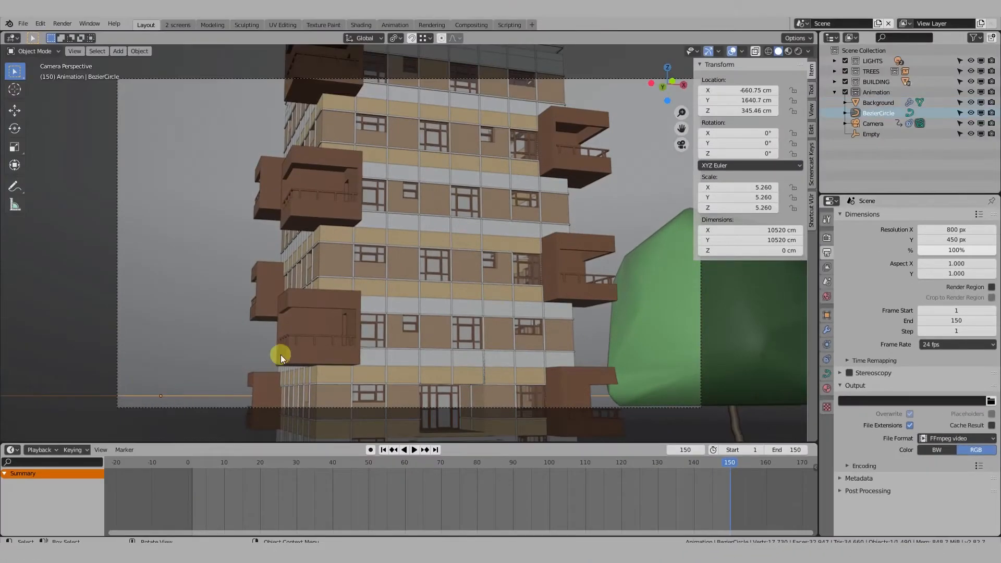
- Set the BezierCircle's Z location to about 1645.5 cm and insert a location keyframe at frame 150
{"action": "left_click", "coordinate": [862, 30]}
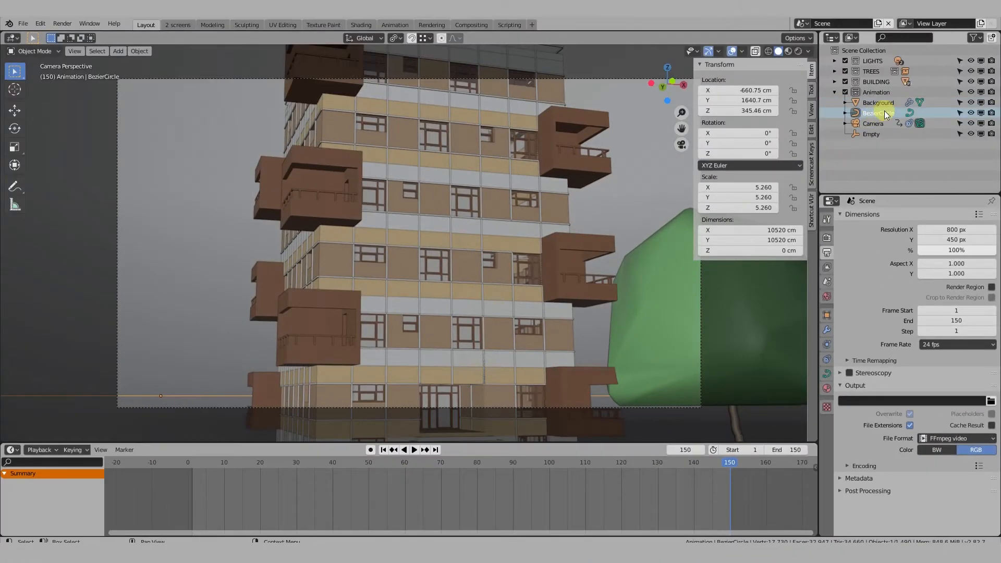
{"action": "left_click_drag", "start_coordinate": [747, 110], "coordinate": [436, 122]}
{"action": "right_click", "coordinate": [741, 110]}
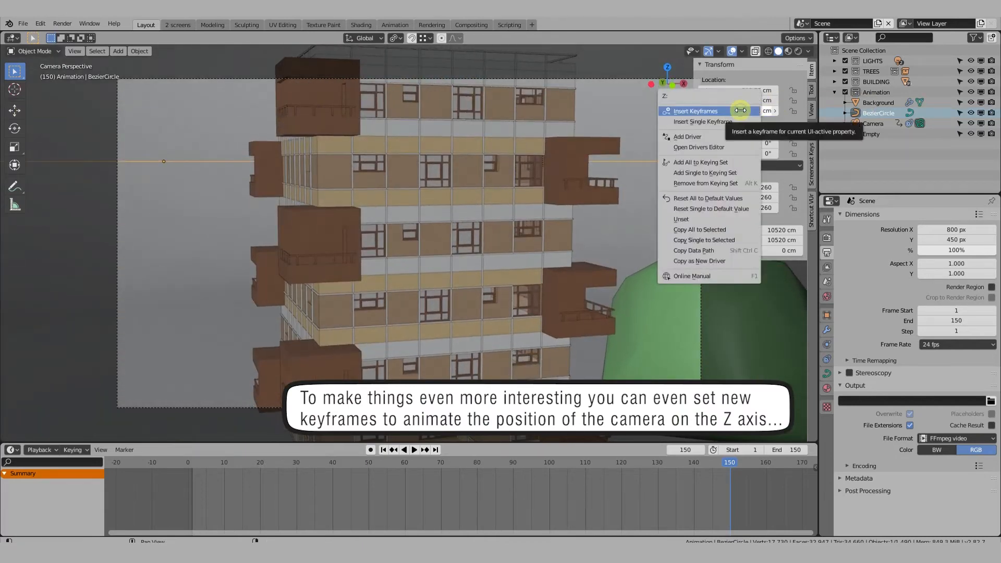
{"action": "left_click", "coordinate": [727, 112]}
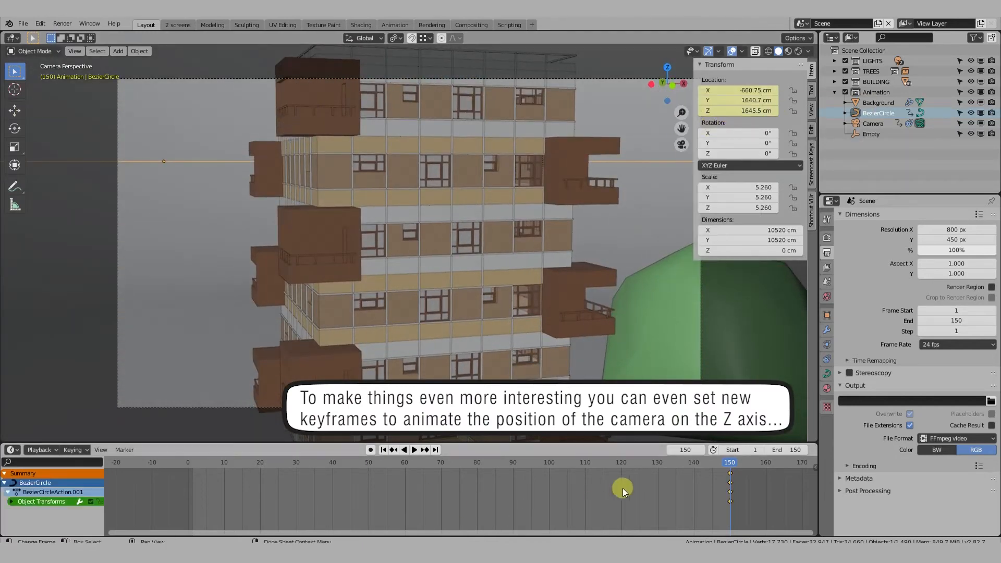
- At frame 50, lower the BezierCircle's Z location to 135.46 cm, insert a location keyframe and play the animation
{"action": "left_click_drag", "start_coordinate": [706, 458], "coordinate": [369, 459]}
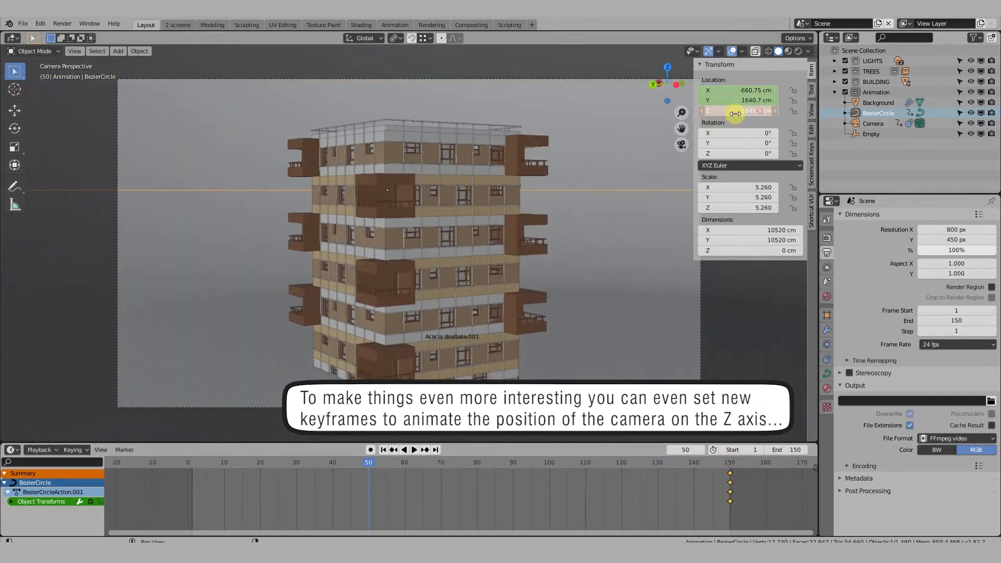
{"action": "left_click_drag", "start_coordinate": [736, 113], "coordinate": [769, 112]}
{"action": "right_click", "coordinate": [745, 114]}
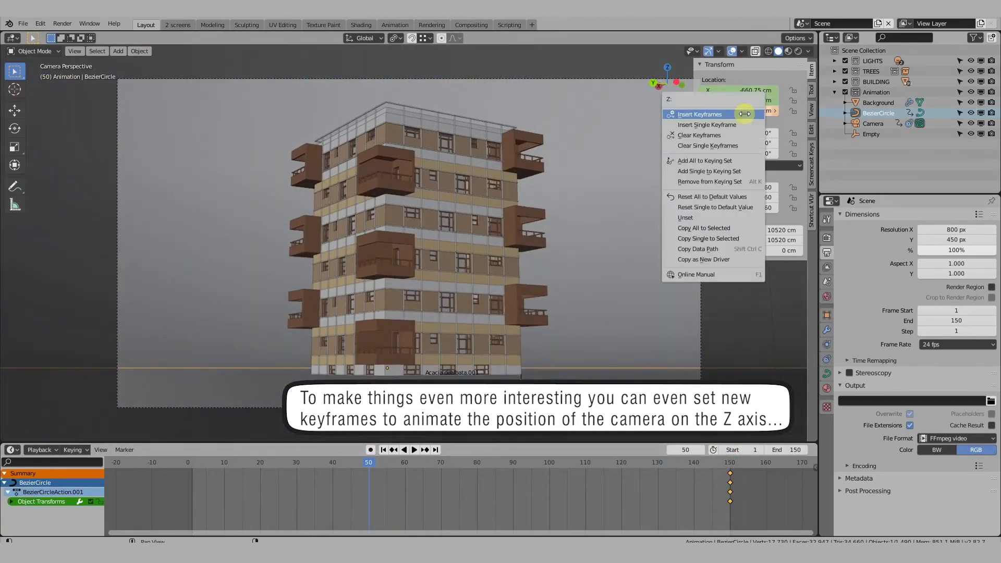
{"action": "left_click", "coordinate": [745, 114]}
{"action": "left_click", "coordinate": [415, 450]}
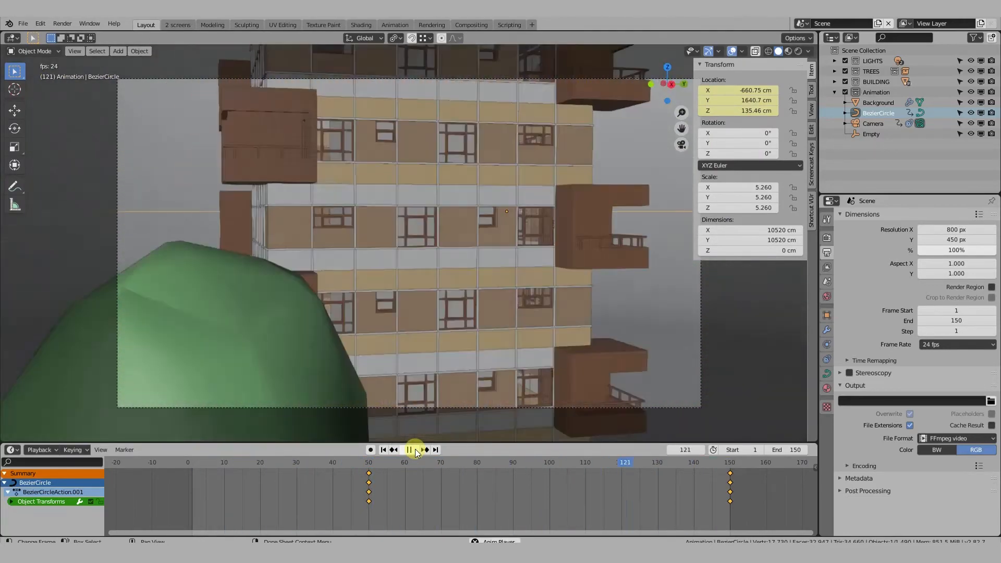
{"action": "left_click", "coordinate": [415, 449]}
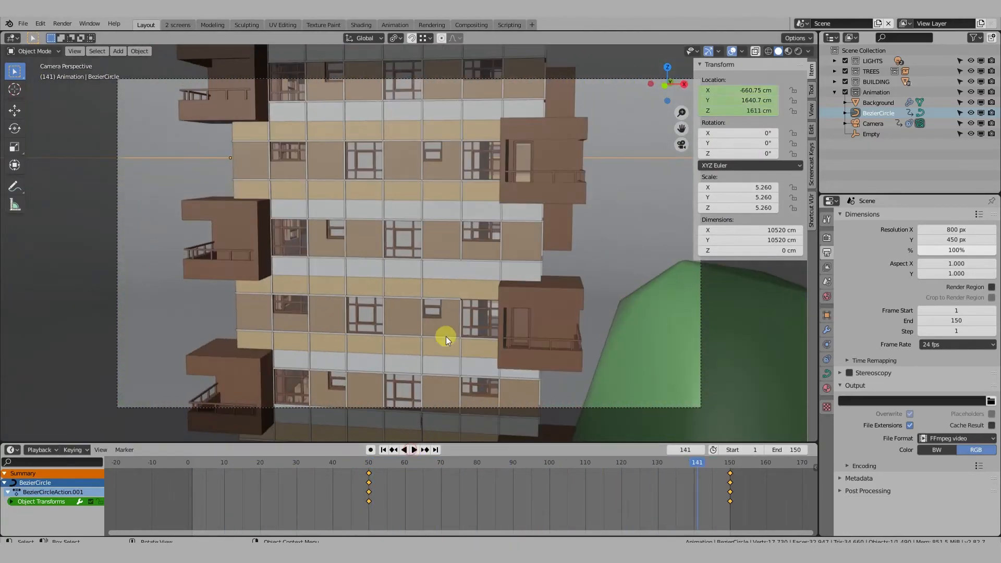
- Select the Empty, lower its Z location to 380.23 cm in camera view and insert a location keyframe at frame 141
{"action": "middle_click_drag", "start_coordinate": [446, 336], "coordinate": [561, 283]}
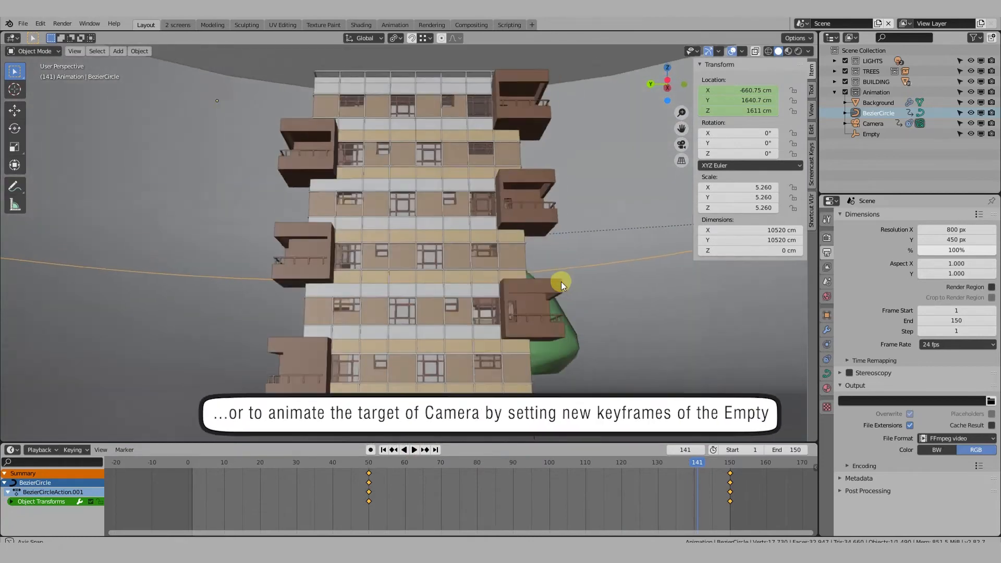
{"action": "right_click", "coordinate": [874, 134]}
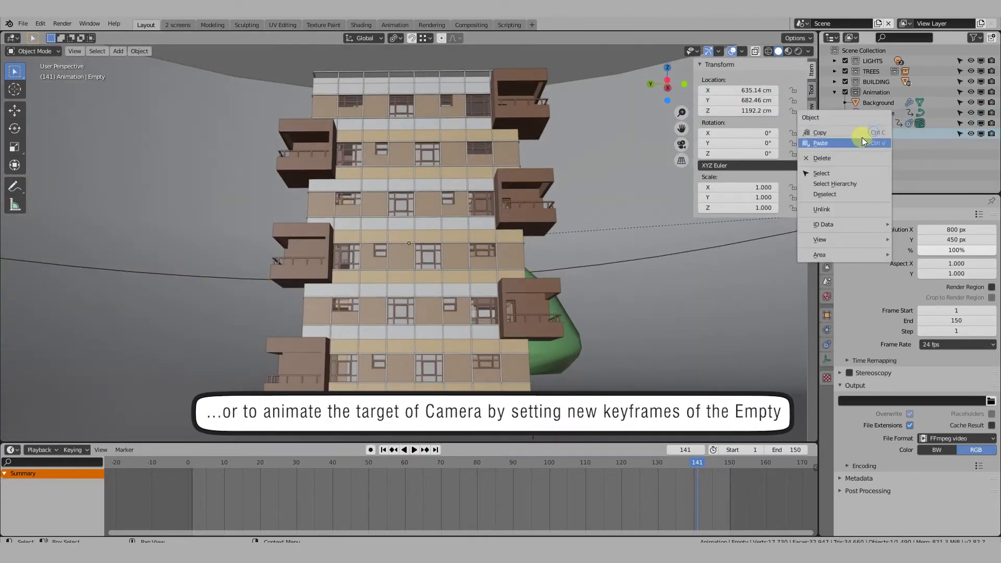
{"action": "left_click", "coordinate": [835, 173]}
{"action": "left_click", "coordinate": [747, 110]}
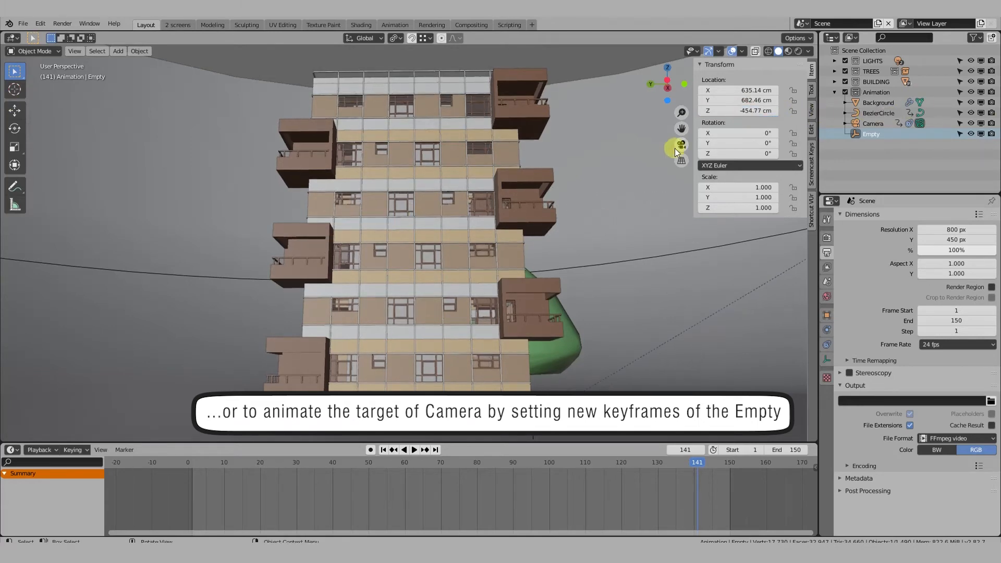
{"action": "key", "text": "KP_0"}
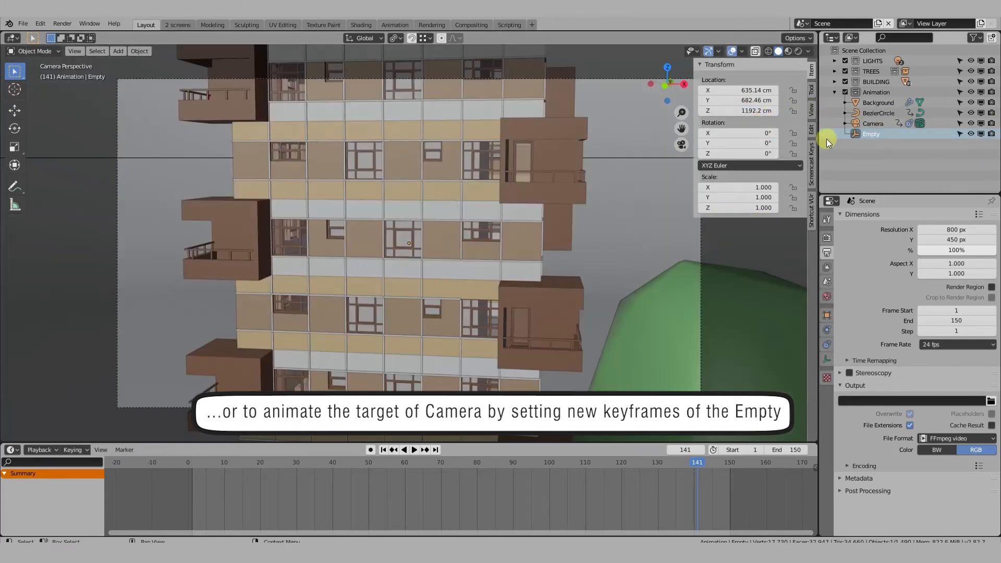
{"action": "left_click_drag", "start_coordinate": [750, 111], "coordinate": [334, 130]}
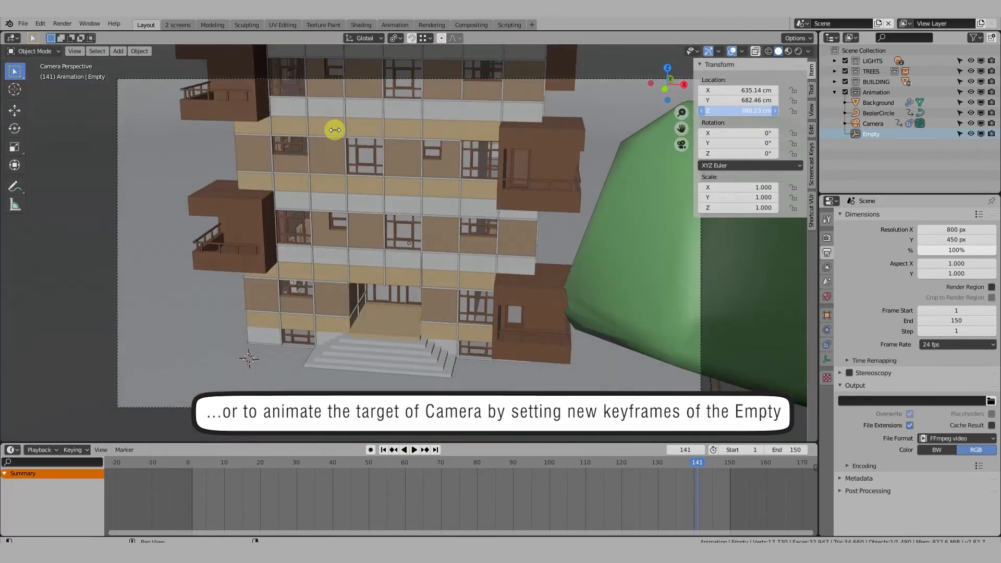
{"action": "right_click", "coordinate": [755, 111]}
{"action": "left_click", "coordinate": [733, 112]}
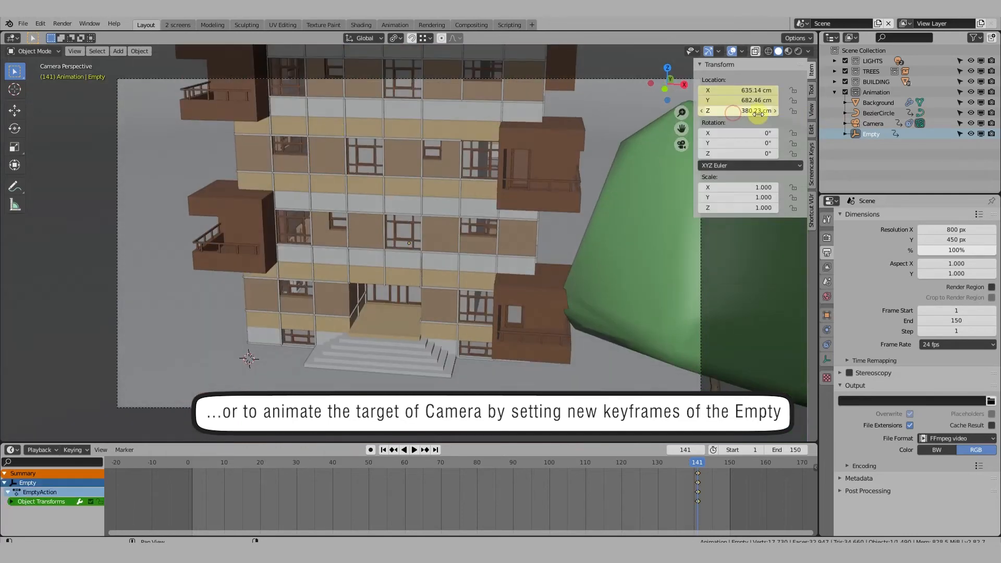
- At frame 48, raise the Empty's Z location to aim at the upper building, insert a location keyframe and preview the animation
{"action": "left_click", "coordinate": [362, 463]}
{"action": "key", "text": "space"}
{"action": "left_click_drag", "start_coordinate": [749, 113], "coordinate": [319, 102]}
{"action": "right_click", "coordinate": [736, 114]}
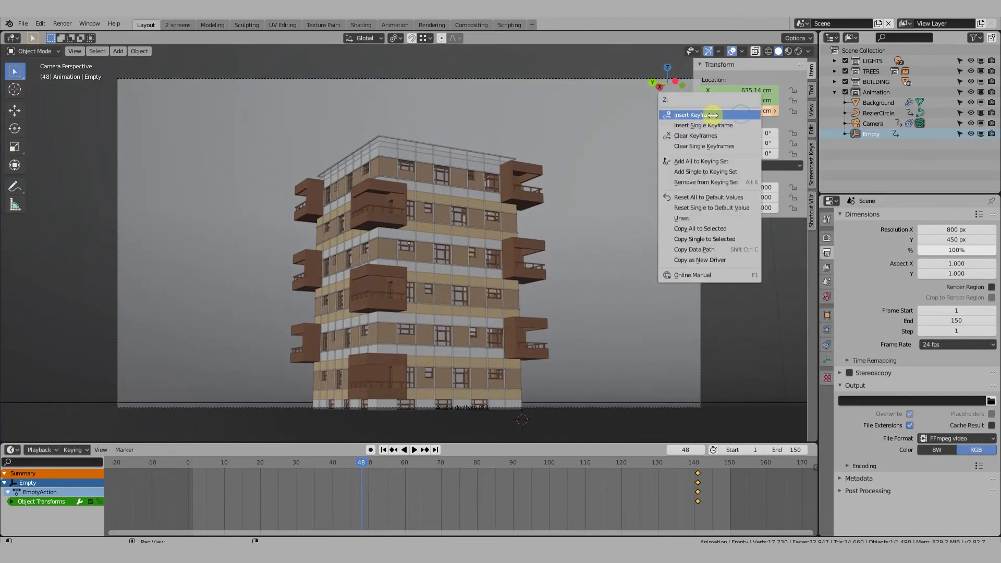
{"action": "left_click", "coordinate": [712, 115]}
{"action": "left_click", "coordinate": [416, 450]}
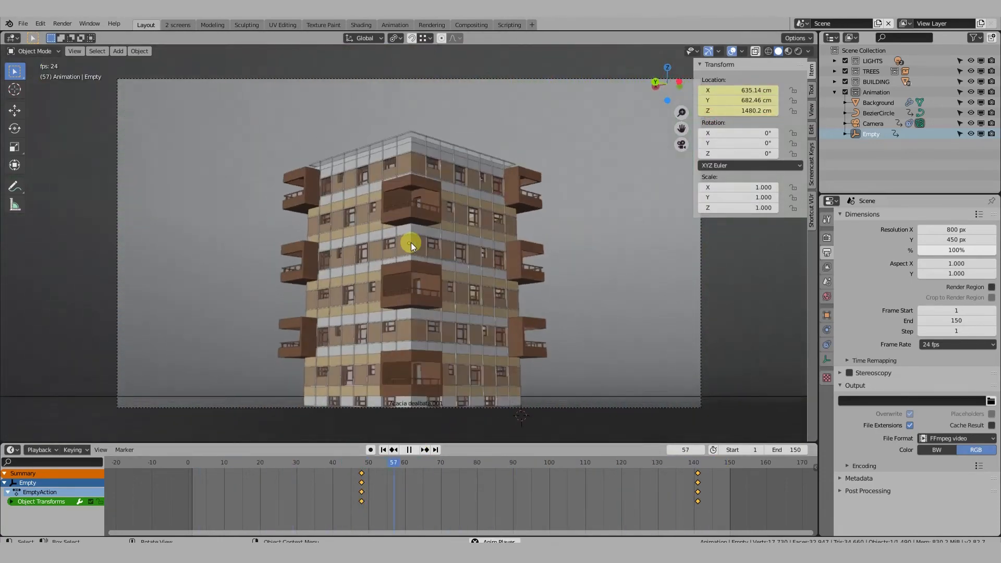
{"action": "key", "text": "space"}
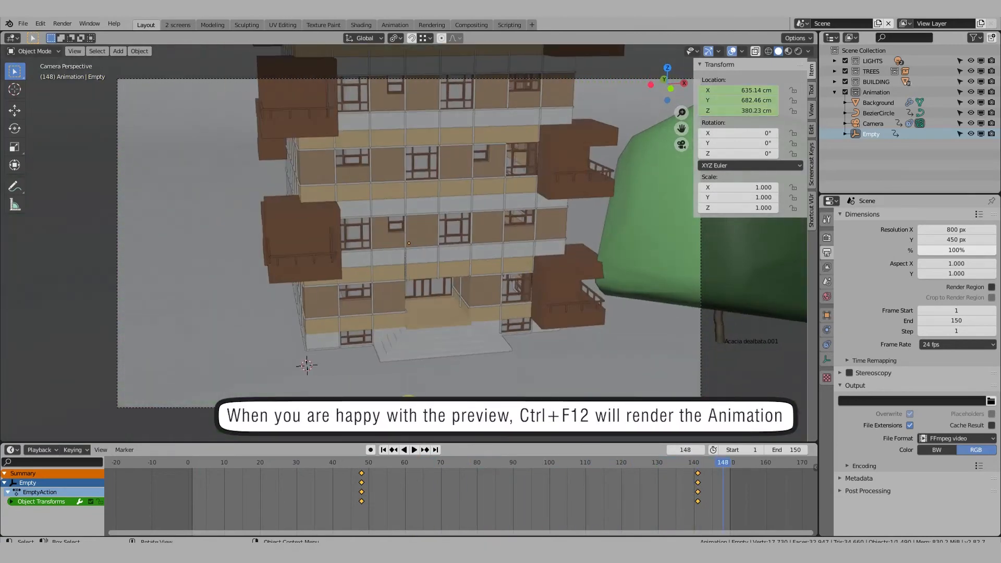
- Render the animation as an FFmpeg video to C:\temp\animation
{"action": "left_click", "coordinate": [77, 45]}
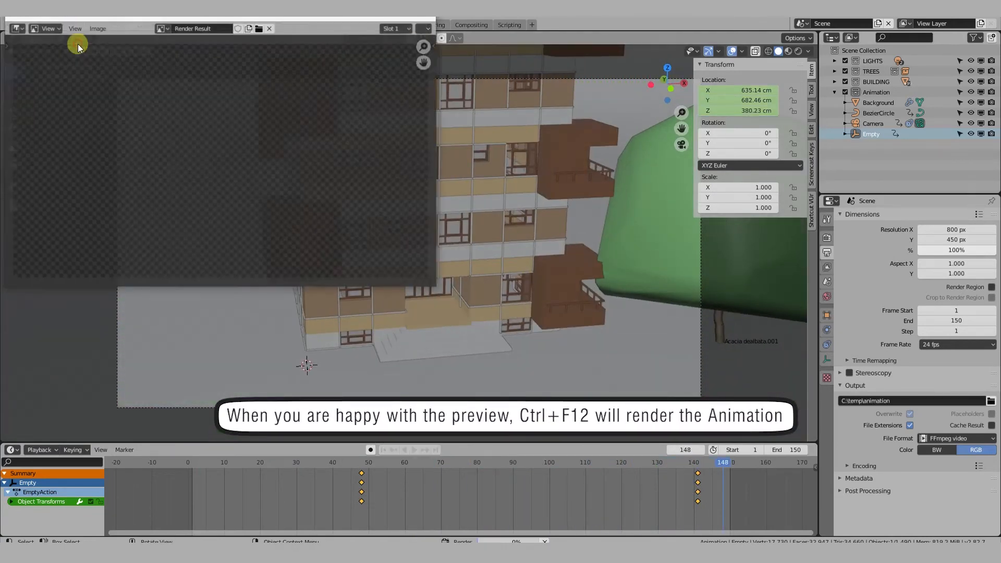